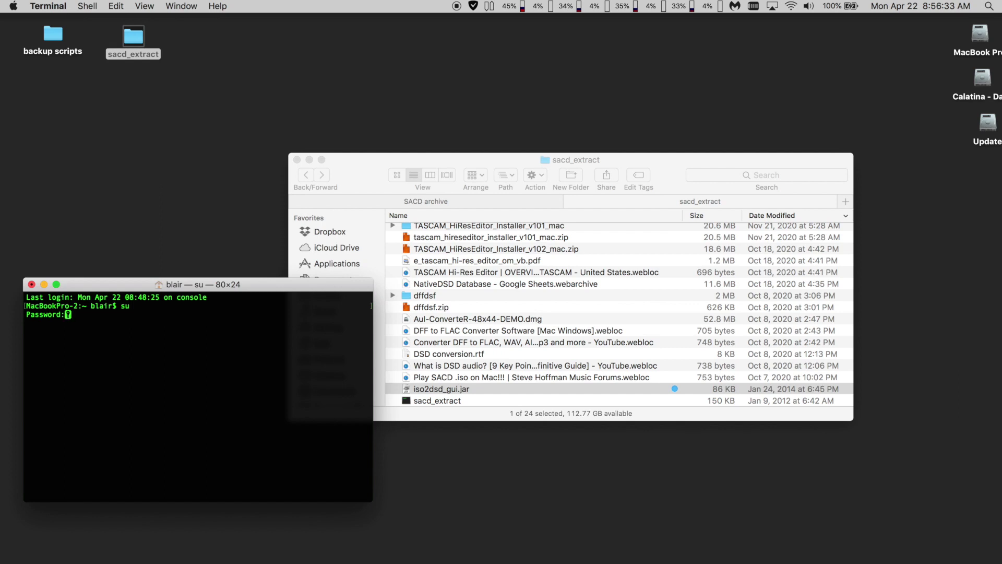
- Become root and change into the desktop sacd_extract folder
key("Return")
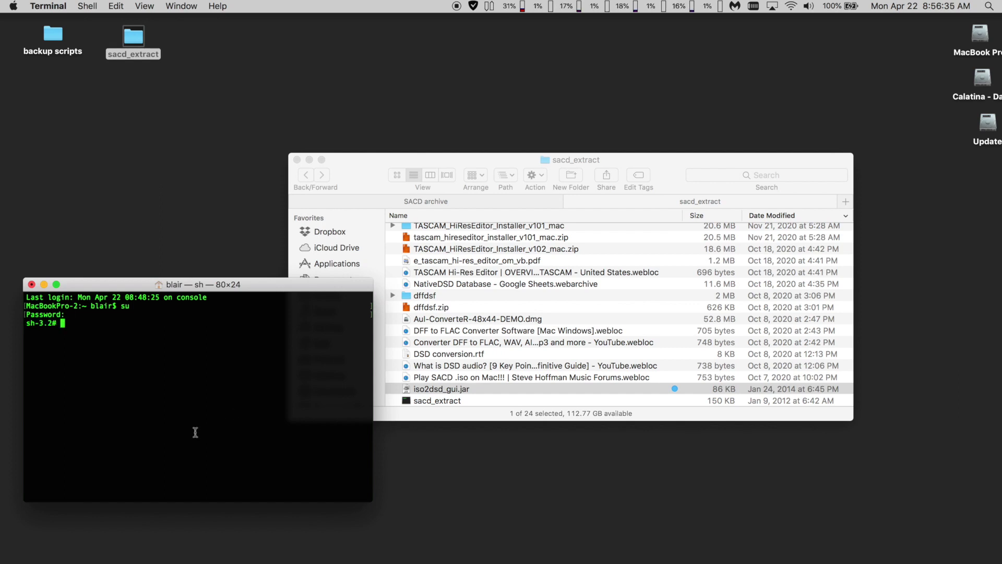
type("cd")
left_click_drag(132, 46, 144, 318)
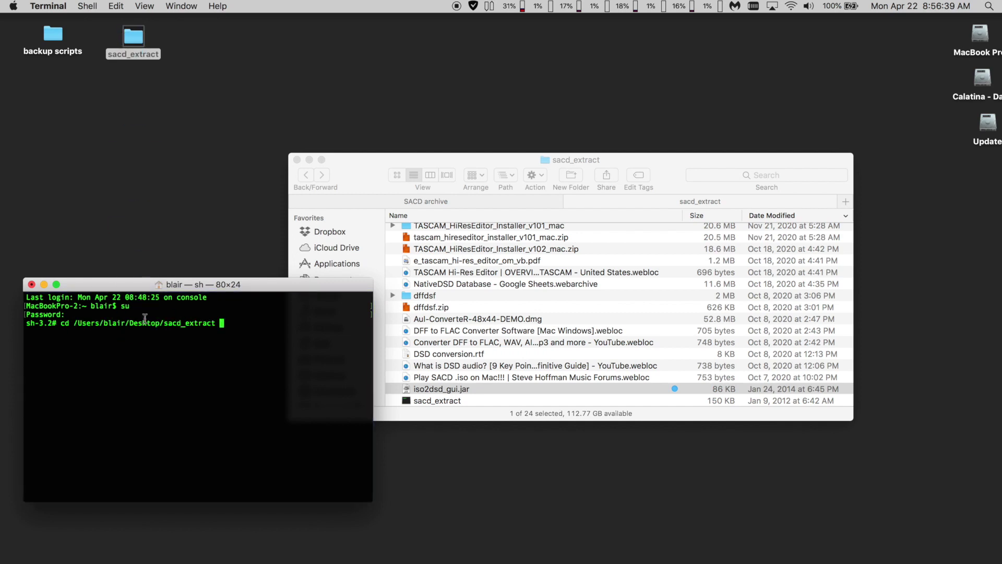
key("Return")
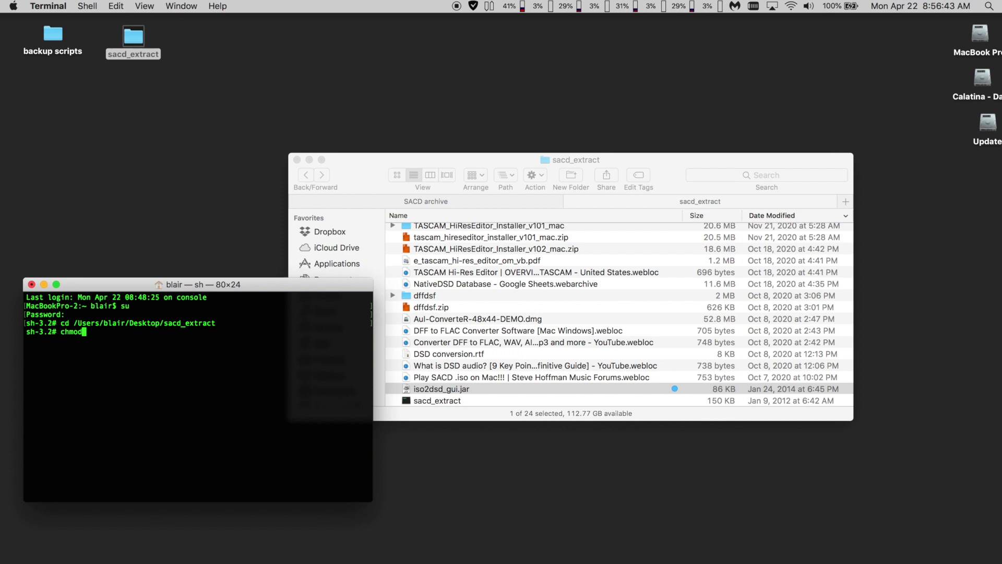
- Enter chmod 777 followed by the sacd_extract program's path
type("chmod 777")
left_click(406, 400)
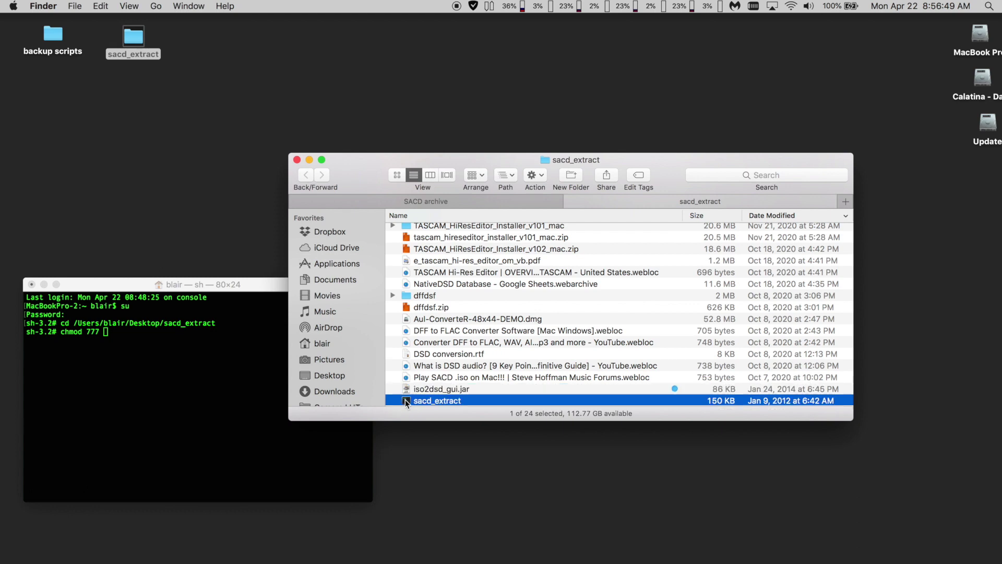
left_click_drag(405, 401, 224, 368)
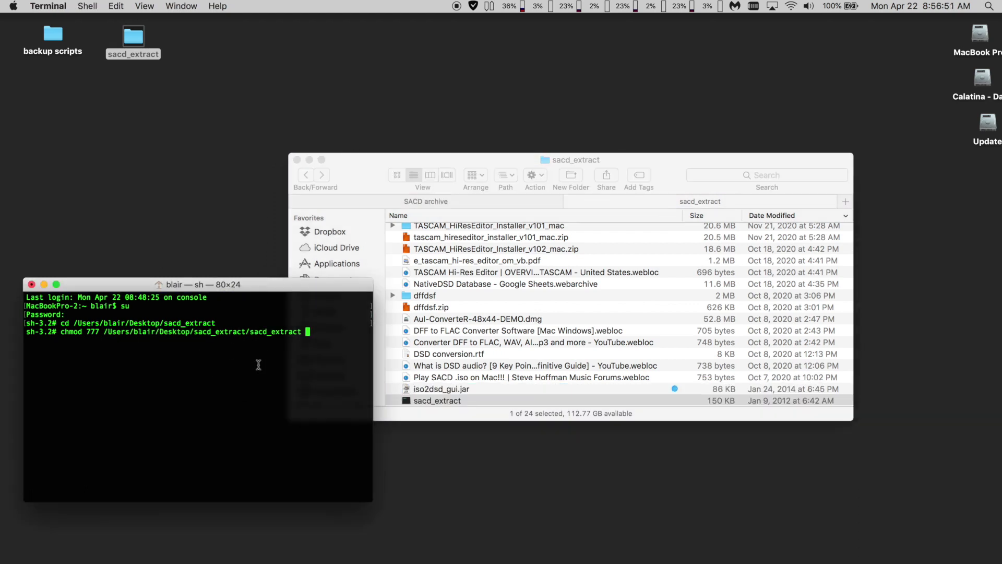
- Run the chmod 777 command, then open Sonore's ISO2DSD software page
key("Return")
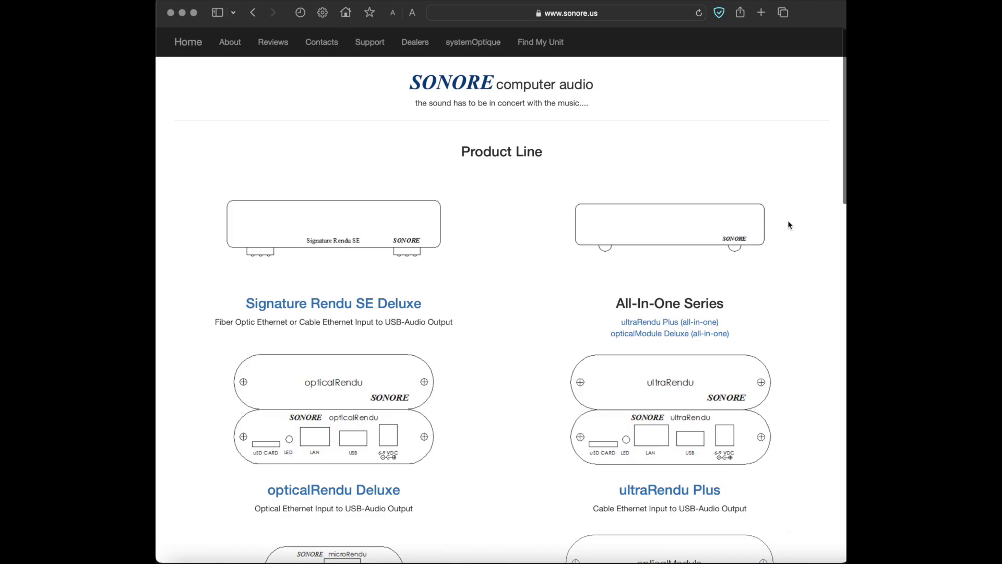
scroll(788, 225, "down", 2)
scroll(789, 225, "down", 7)
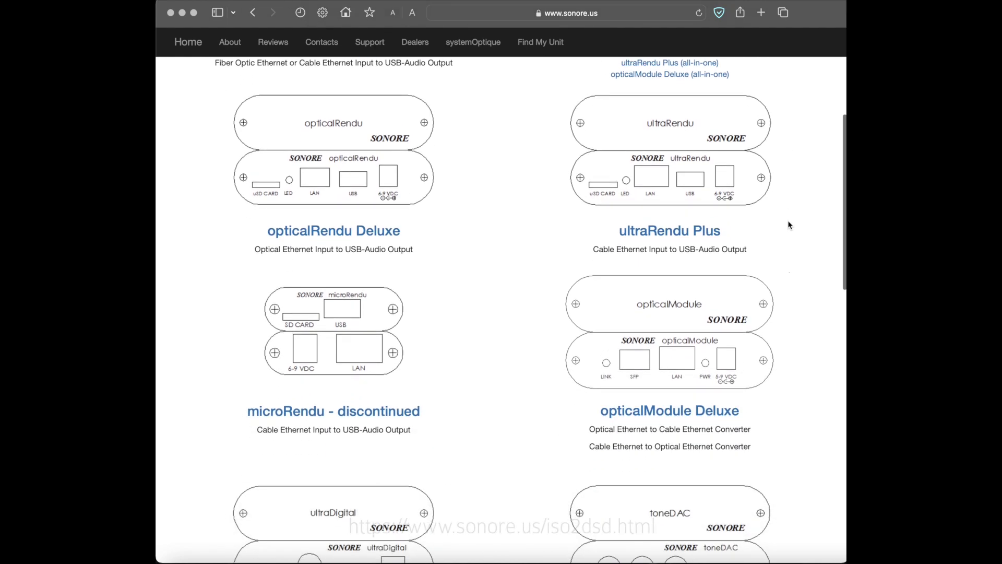
scroll(789, 225, "down", 9)
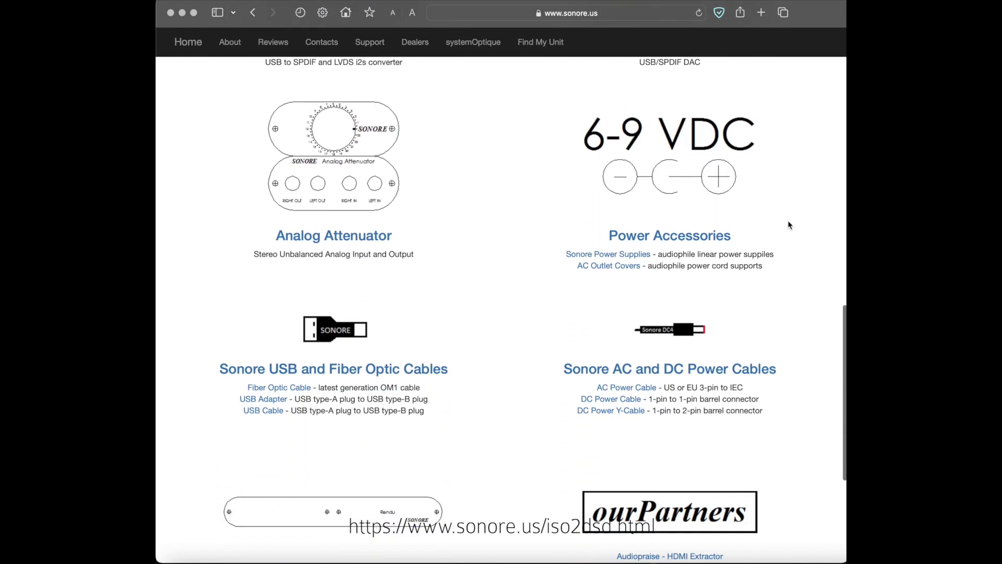
scroll(788, 225, "down", 2)
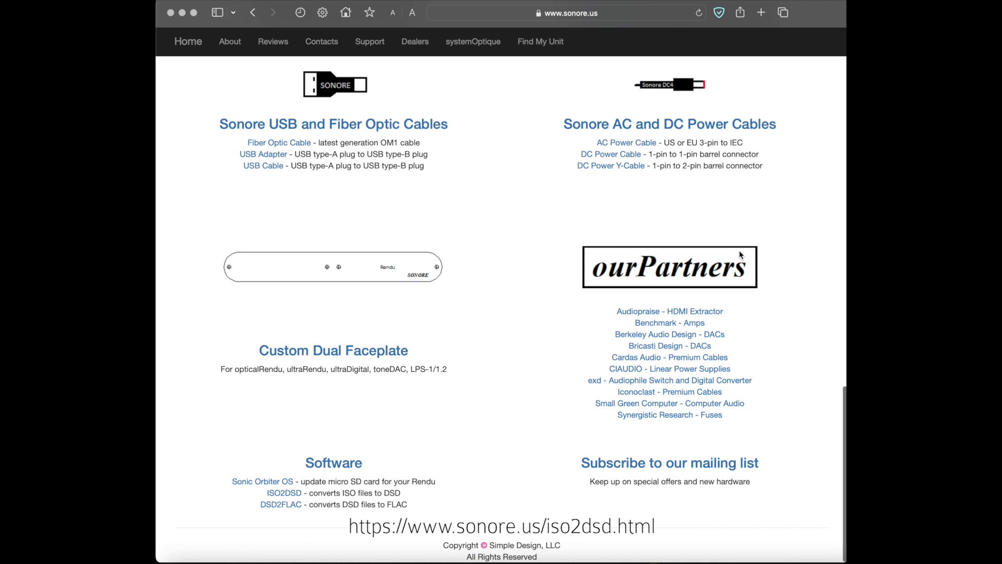
left_click(290, 495)
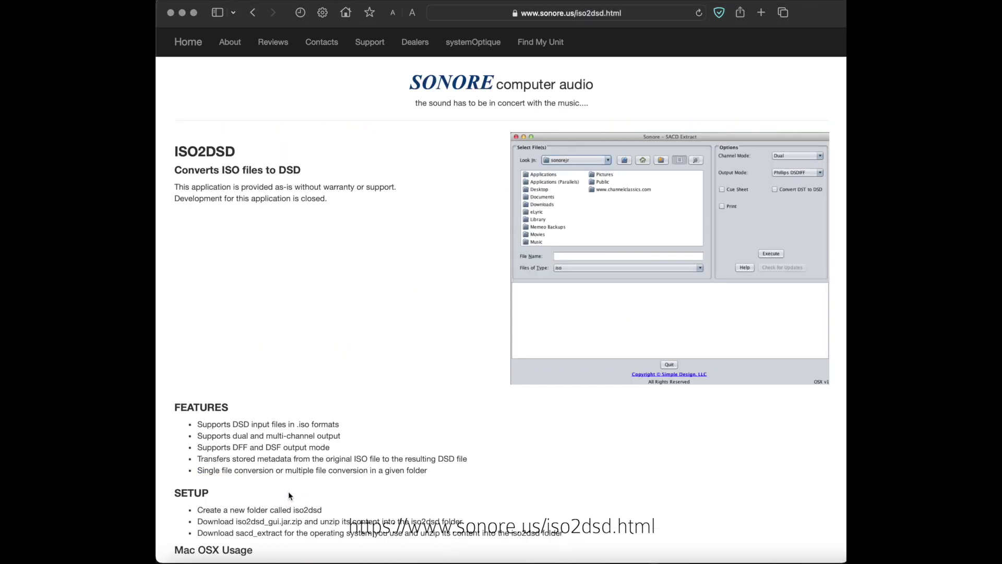
- Download iso2dsd_gui.jar.zip, allowing sonore.us downloads, and follow the sacd_extract.zip link to GitHub
scroll(351, 296, "down", 3)
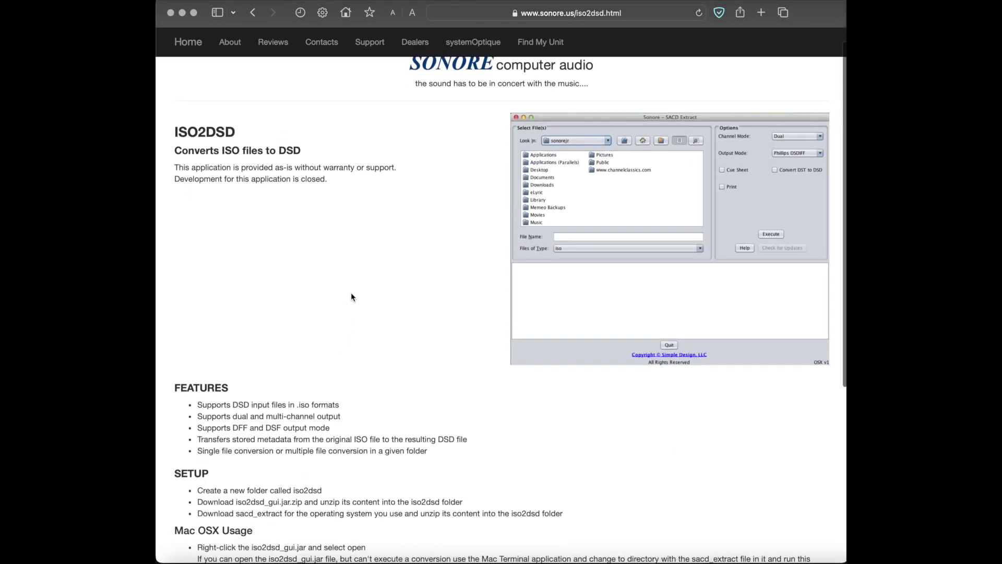
scroll(351, 292, "down", 3)
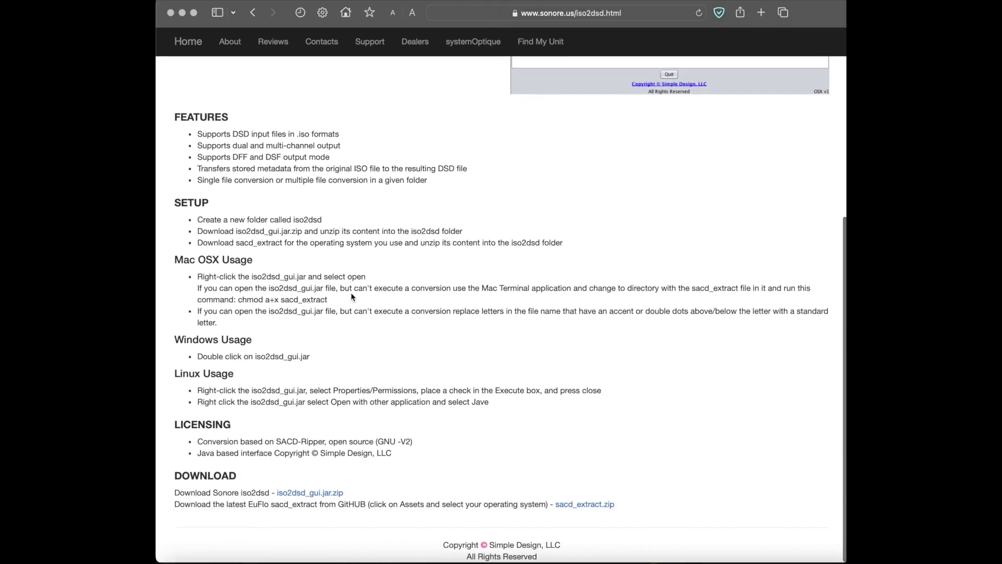
left_click(313, 495)
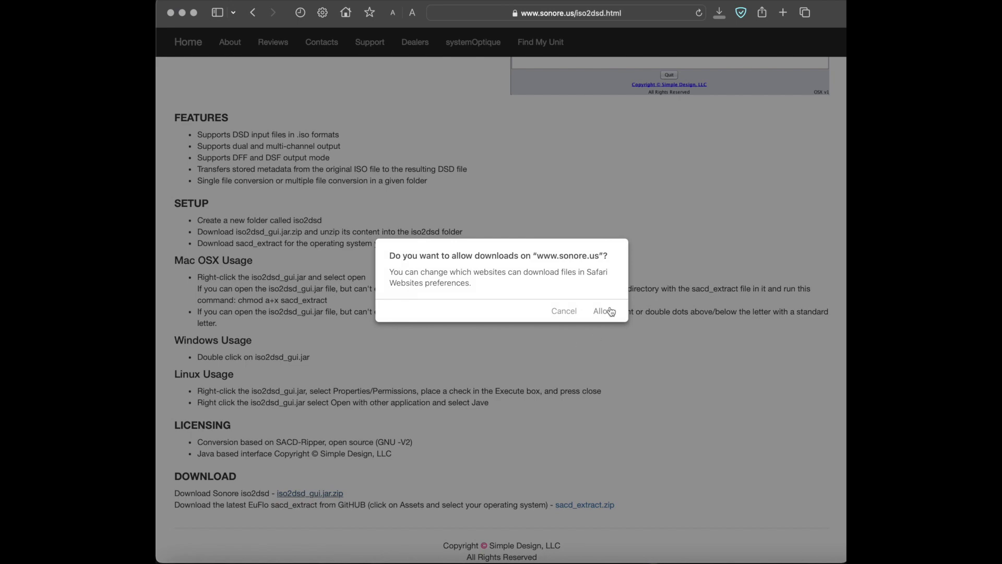
left_click(605, 311)
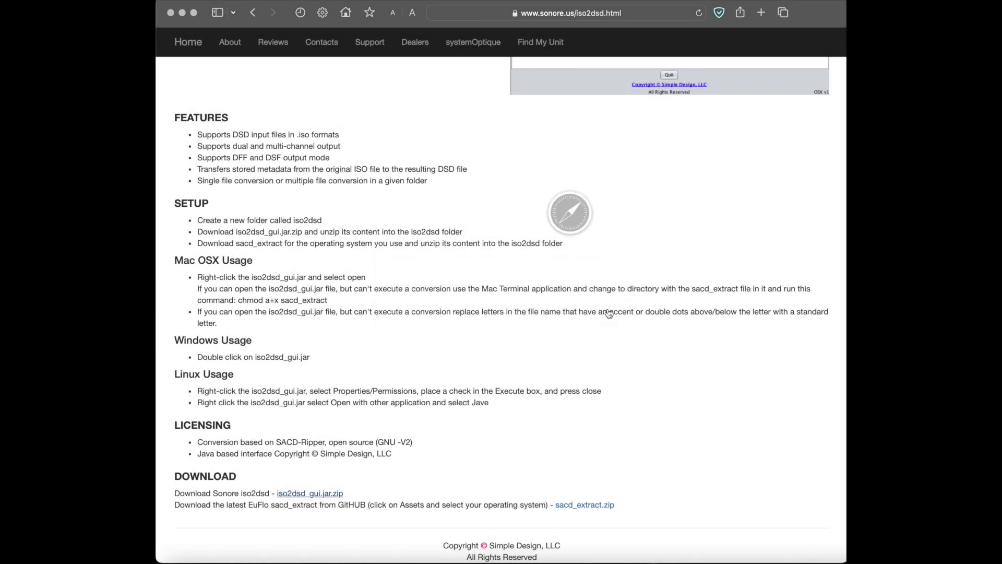
left_click(575, 506)
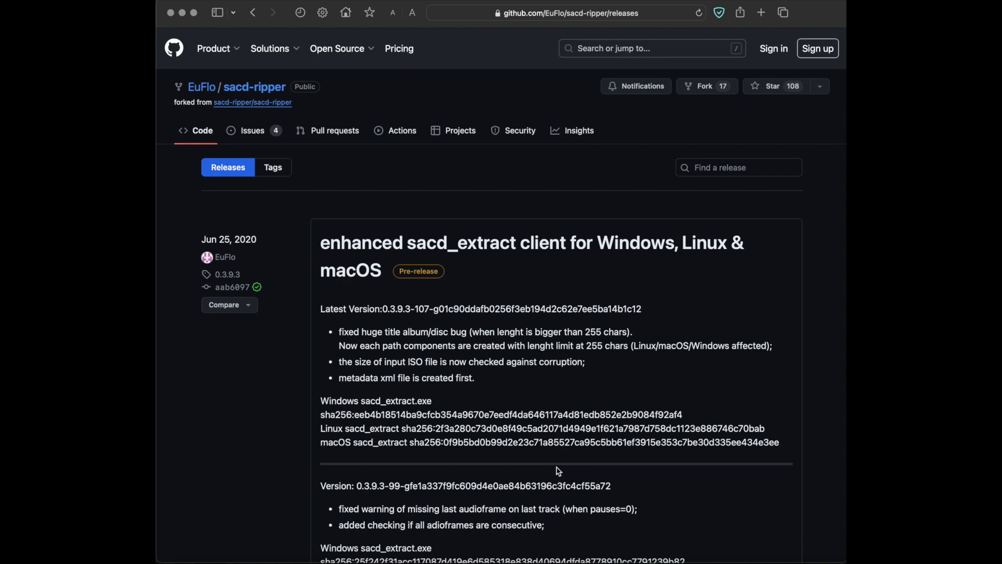
- Expand the Assets list at the bottom of the enhanced sacd_extract GitHub release
scroll(548, 459, "down", 5)
scroll(540, 450, "down", 15)
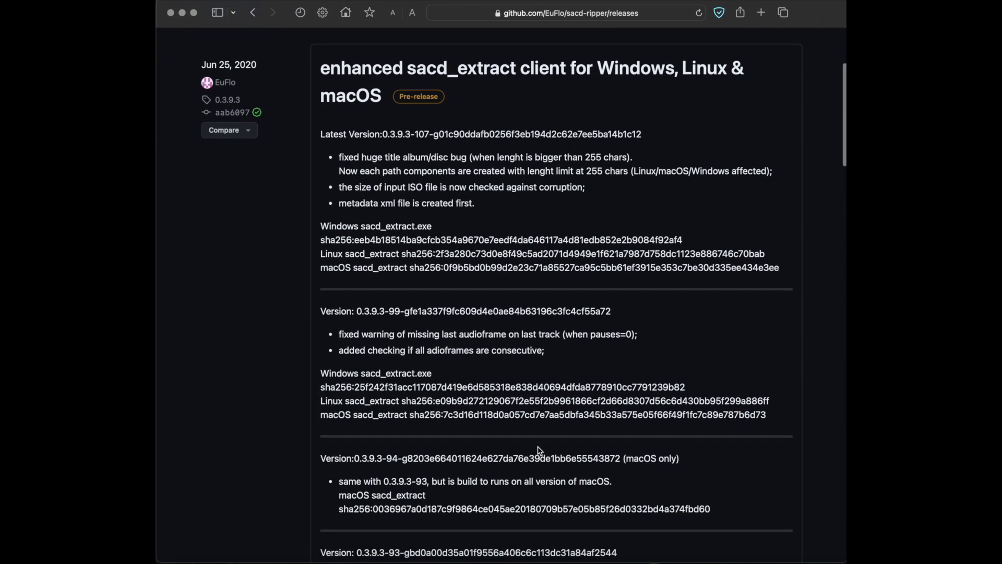
scroll(538, 446, "down", 12)
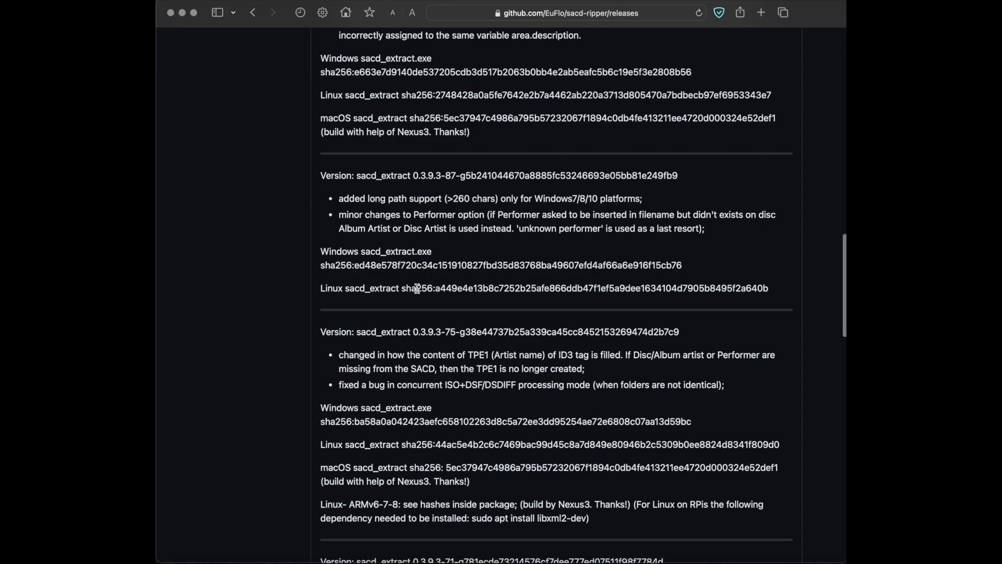
scroll(417, 288, "down", 20)
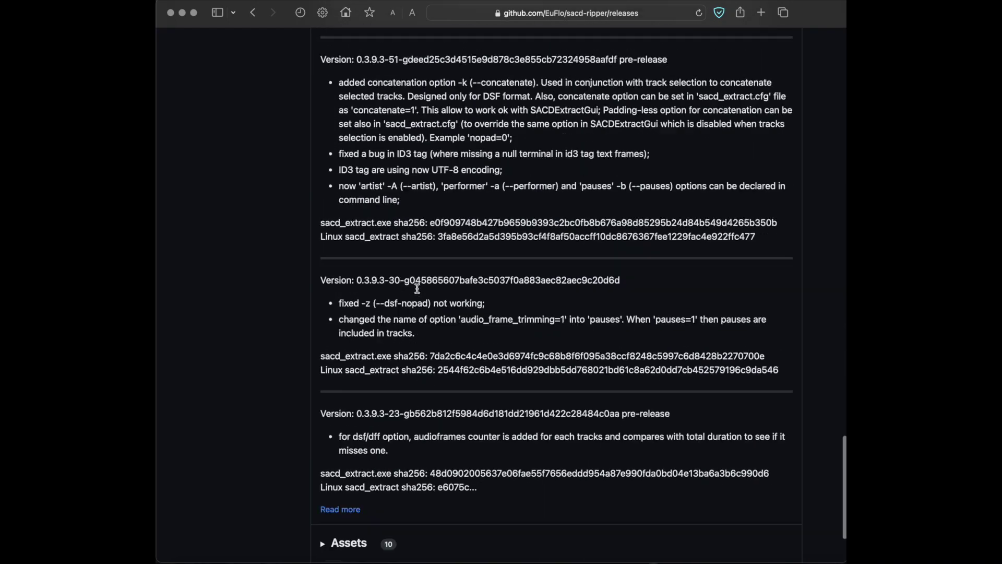
scroll(417, 288, "down", 3)
left_click(356, 455)
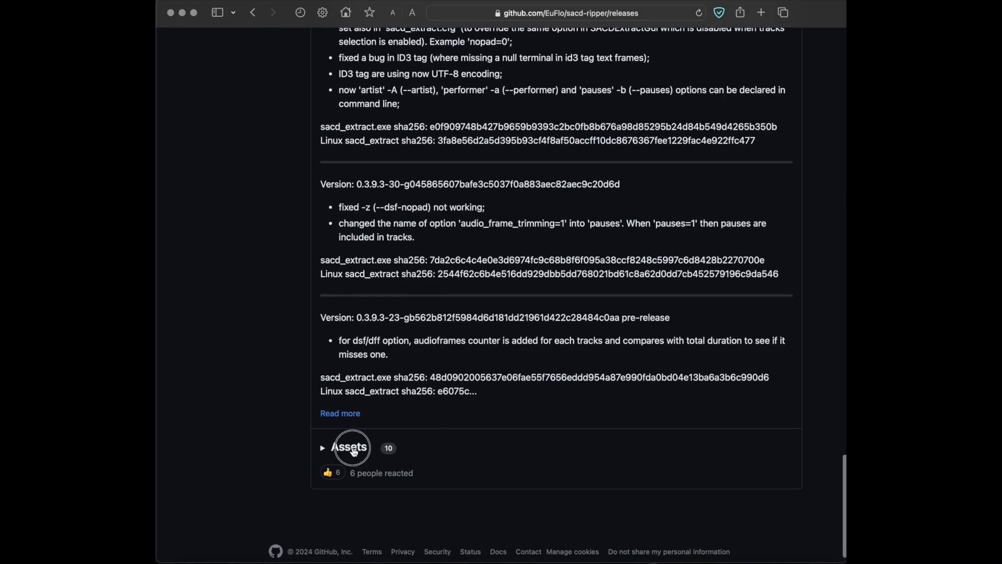
scroll(467, 443, "down", 4)
scroll(468, 444, "down", 2)
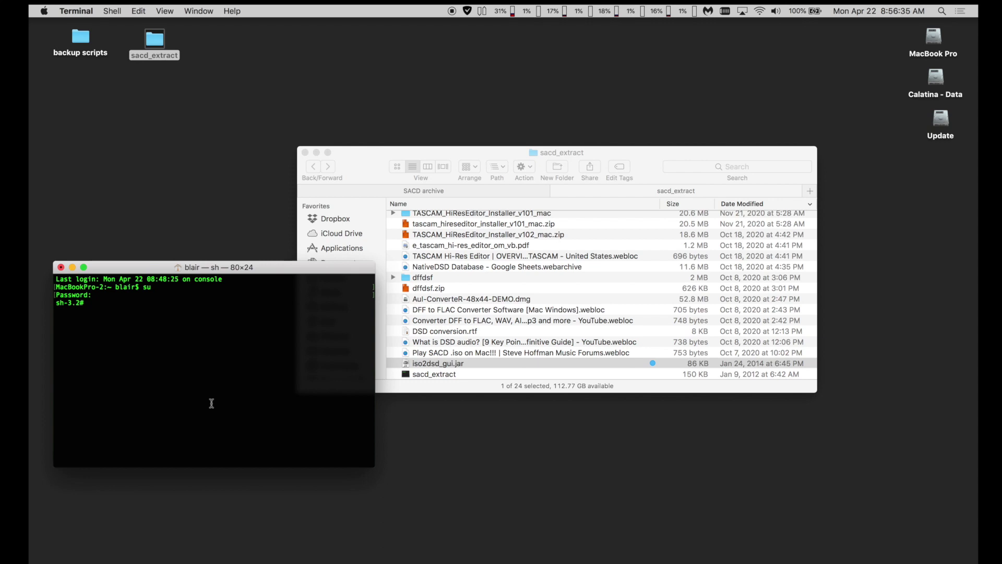
- Change into the sacd_extract folder with cd
type("cd")
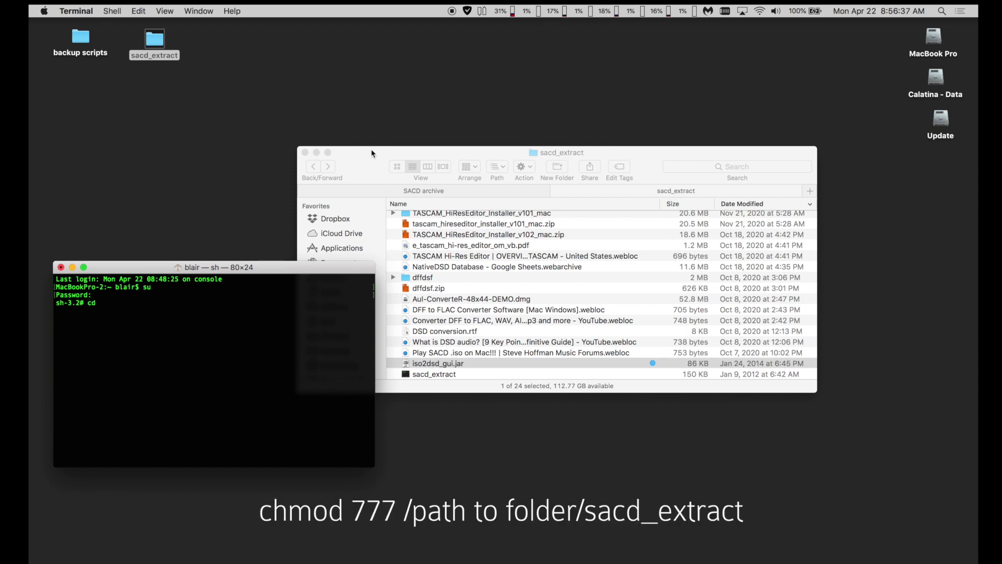
left_click_drag(155, 40, 165, 298)
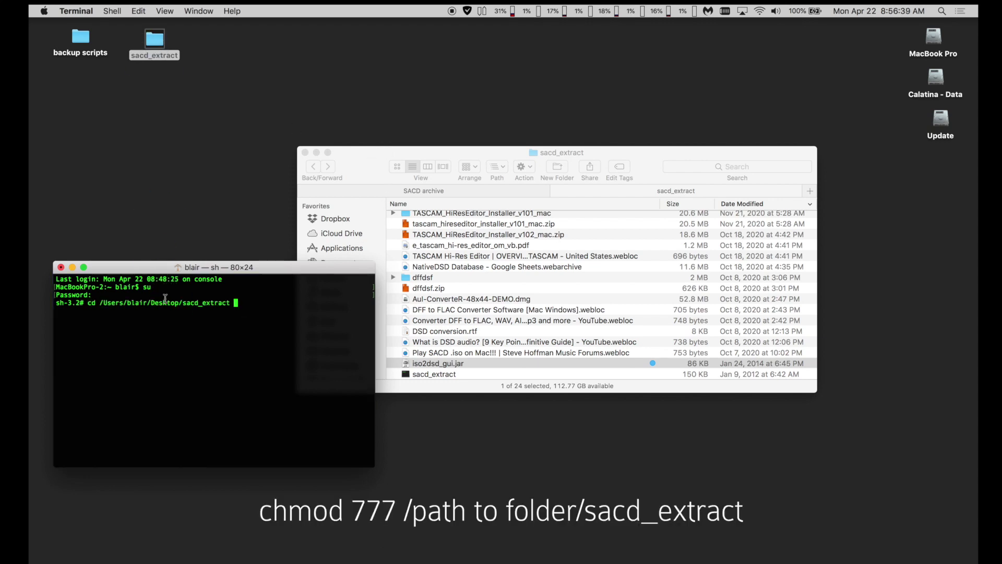
key("Return")
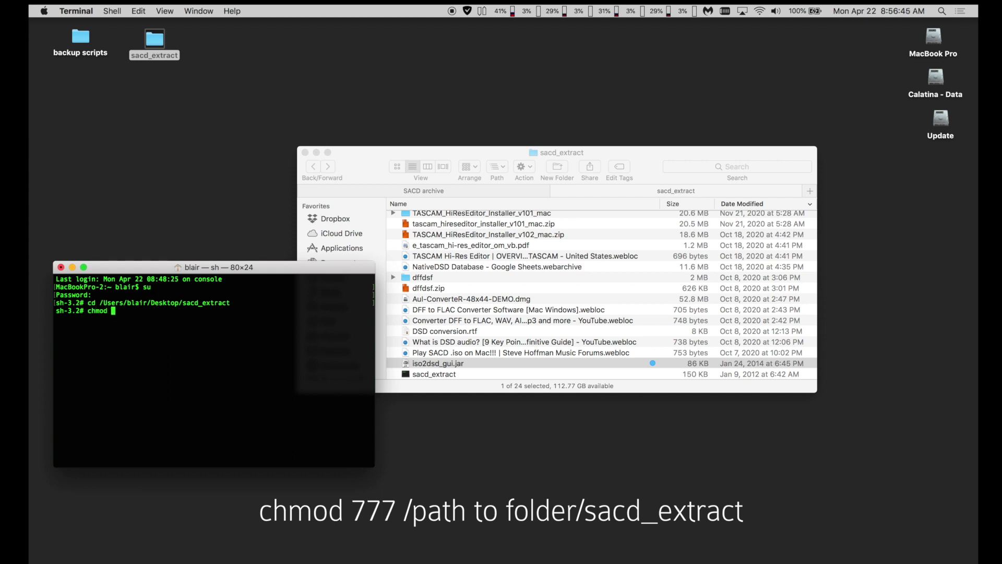
- Run chmod 777 on the sacd_extract program, then quit Terminal
type("chmod 777")
left_click(406, 376)
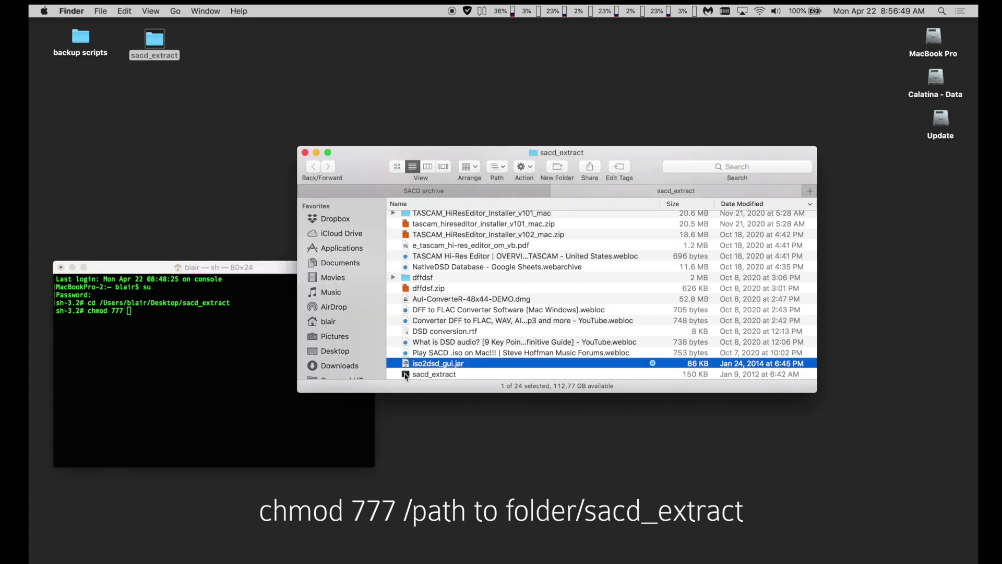
left_click_drag(406, 376, 236, 339)
left_click(237, 339)
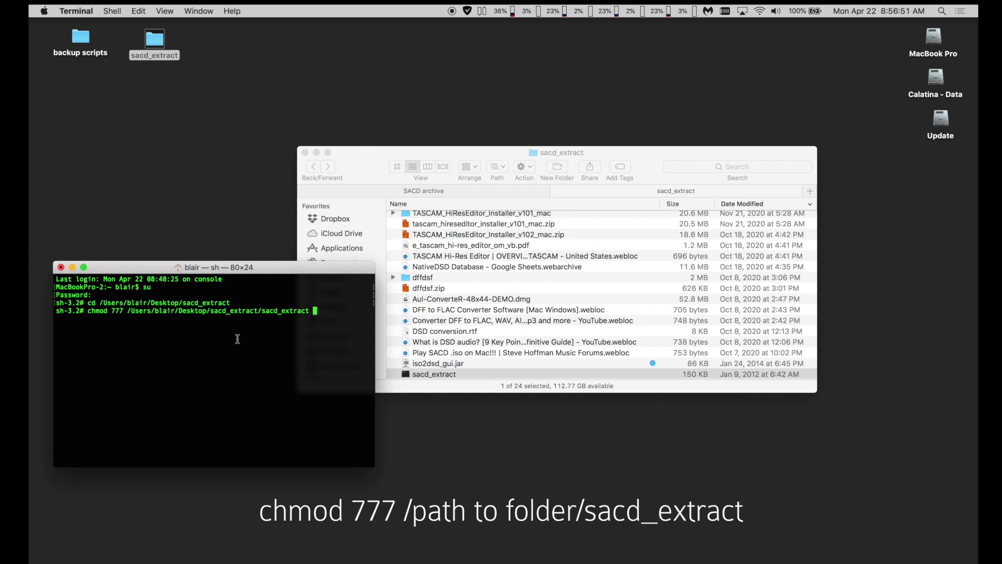
key("Return")
key("super+q")
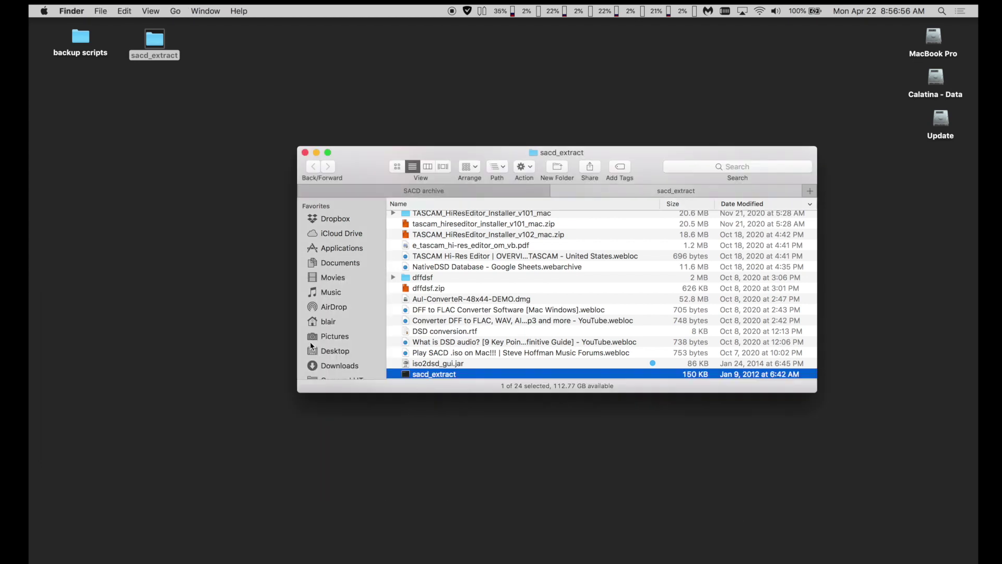
- Launch iso2dsd_gui.jar and choose Come Away With Me.iso from SACD_ISO/NORAH JONES 2002
double_click(409, 363)
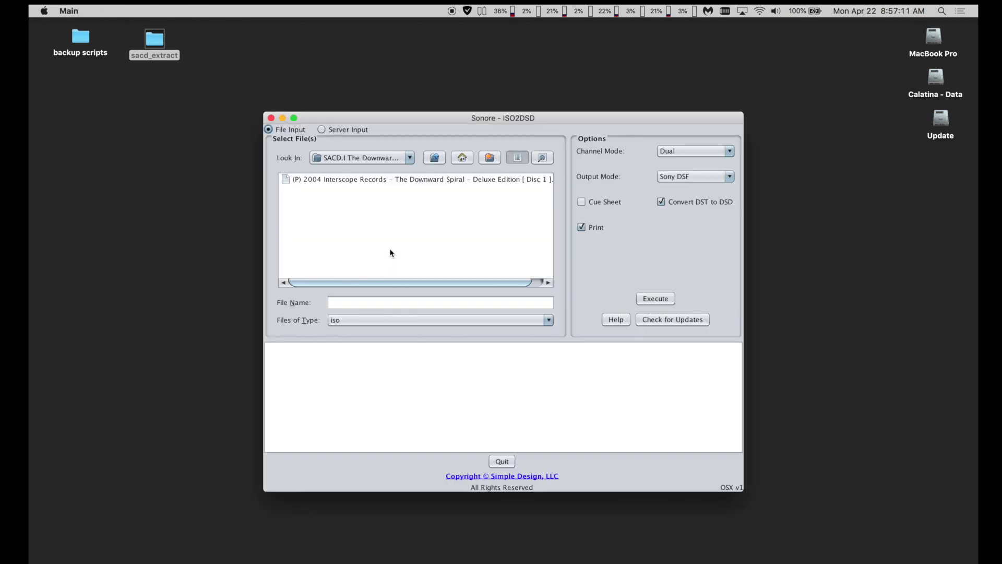
left_click(361, 158)
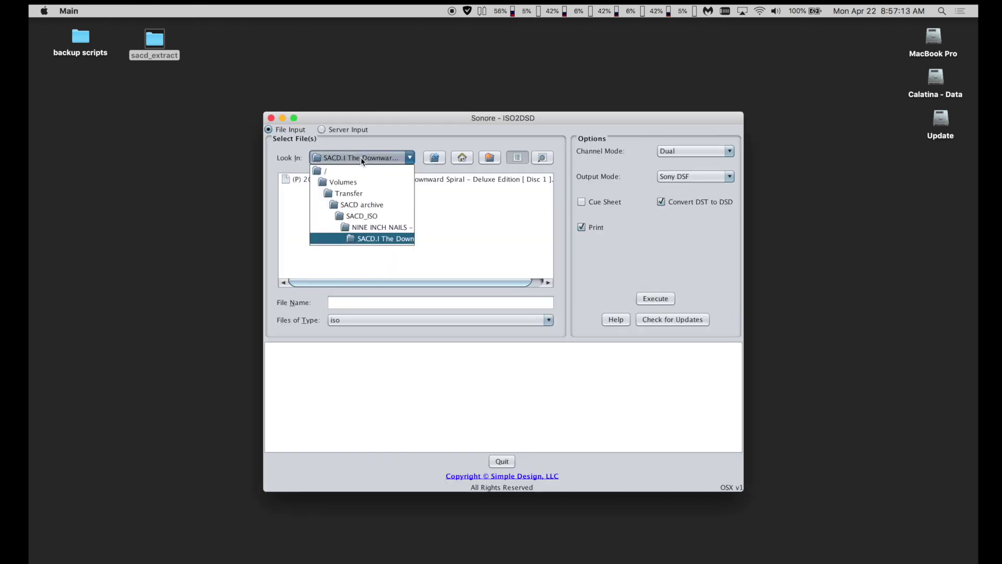
left_click(363, 215)
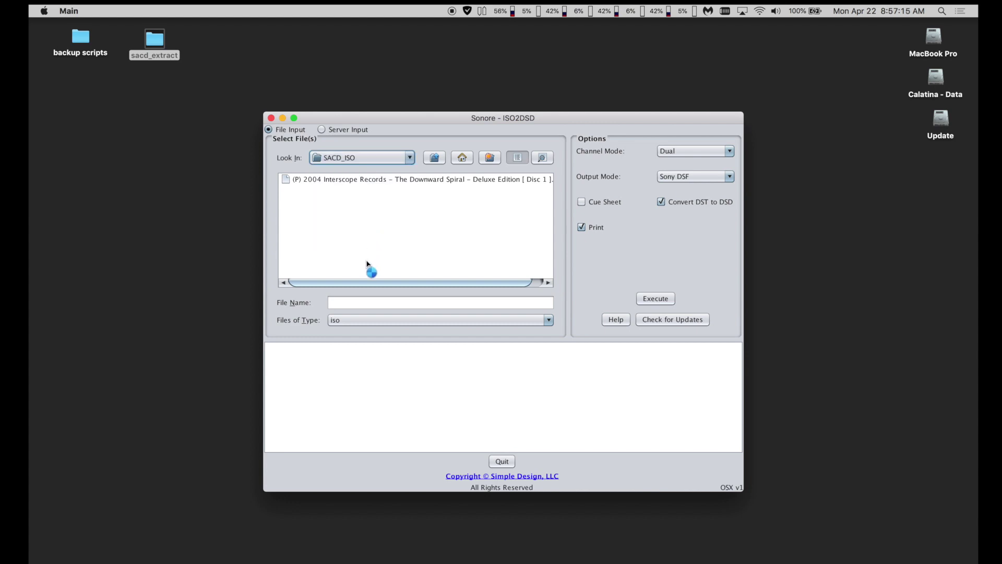
left_click_drag(296, 281, 444, 282)
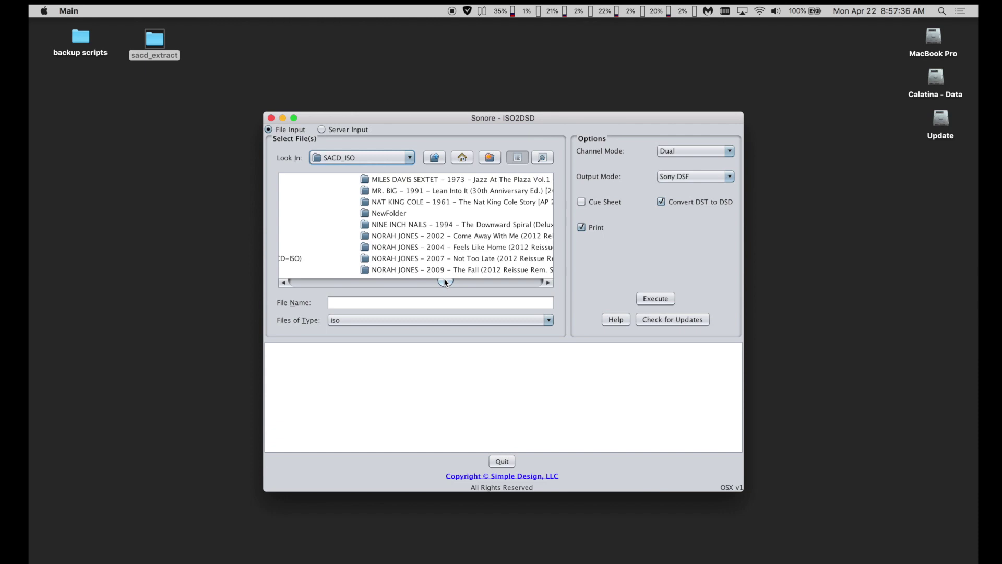
double_click(457, 236)
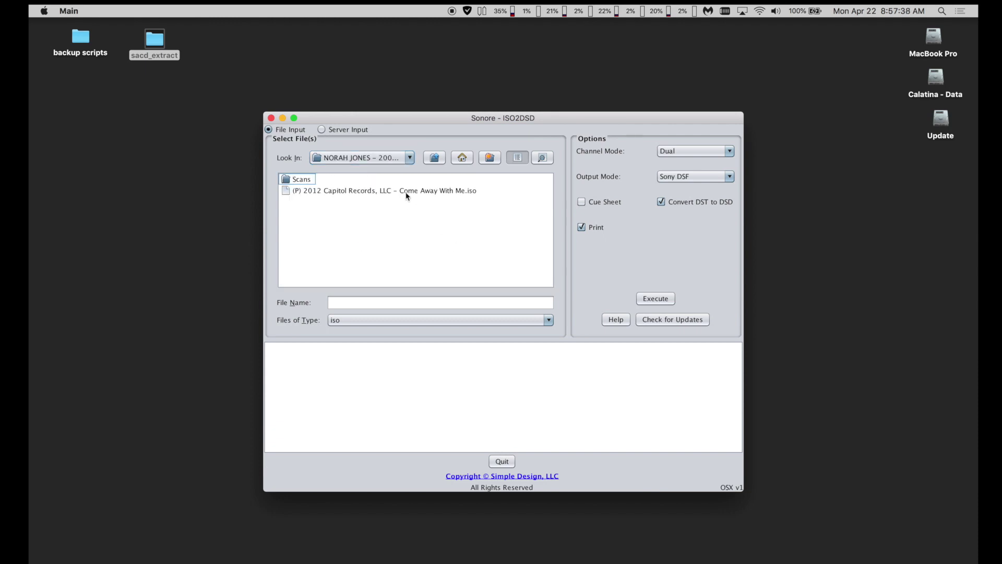
left_click(406, 193)
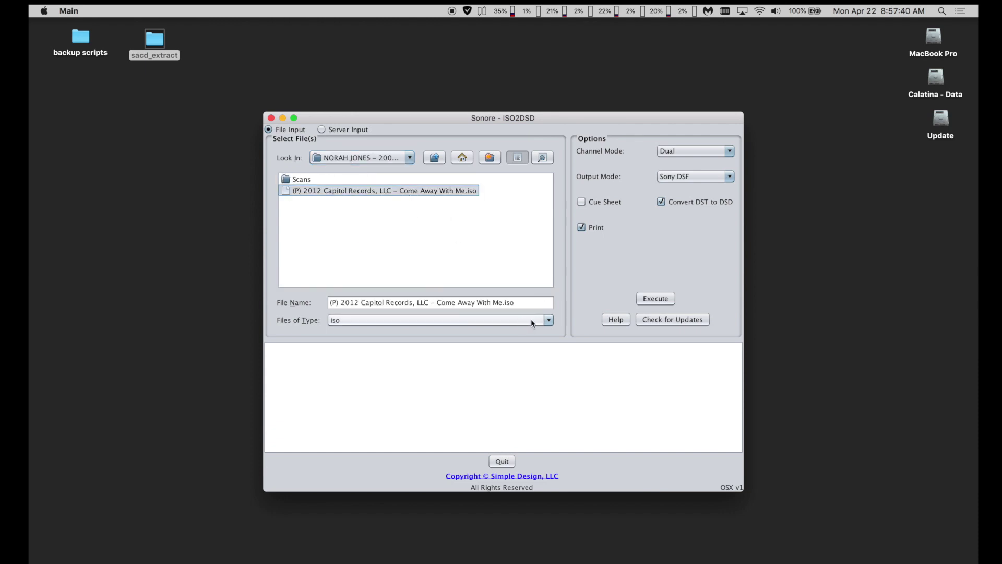
- Turn off Print, keep Sony DSF output, and execute the conversion into 14 DSF tracks
left_click(582, 227)
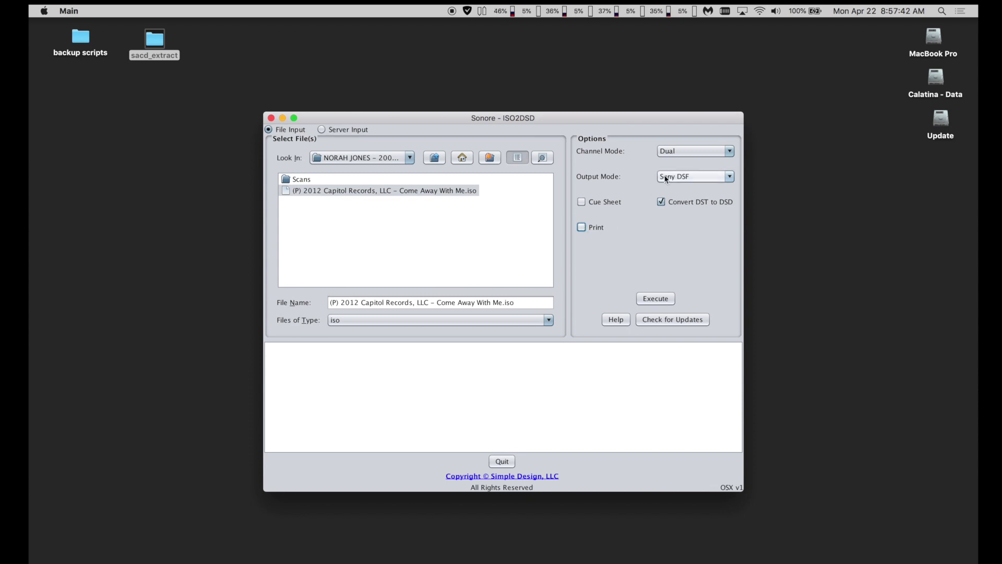
left_click(685, 177)
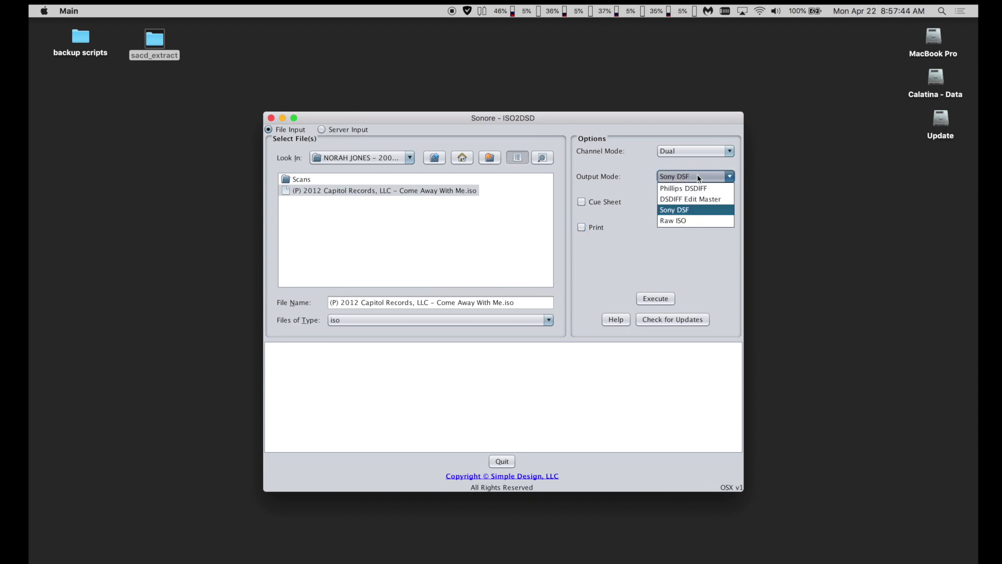
left_click(698, 177)
left_click(698, 177)
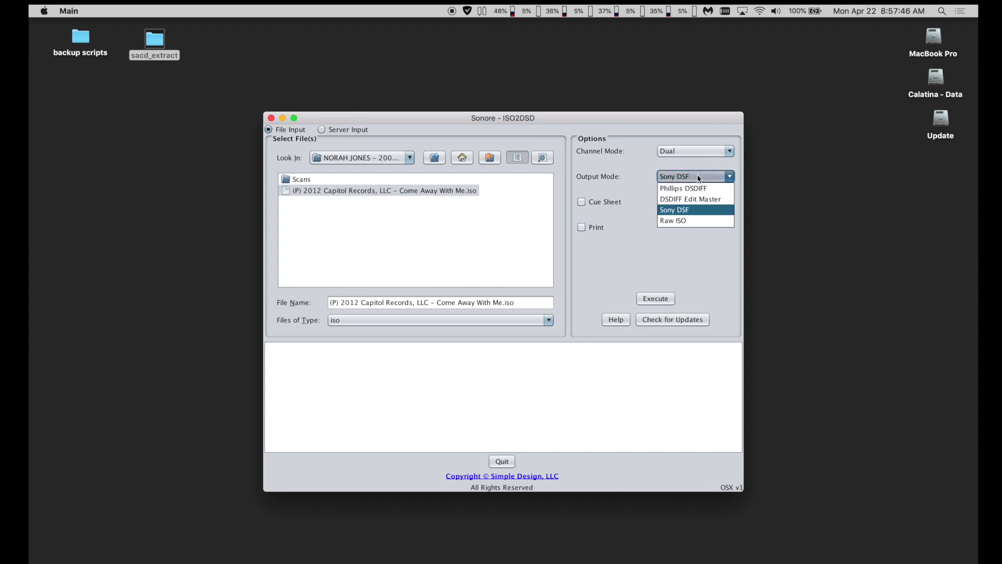
left_click(704, 211)
left_click(659, 300)
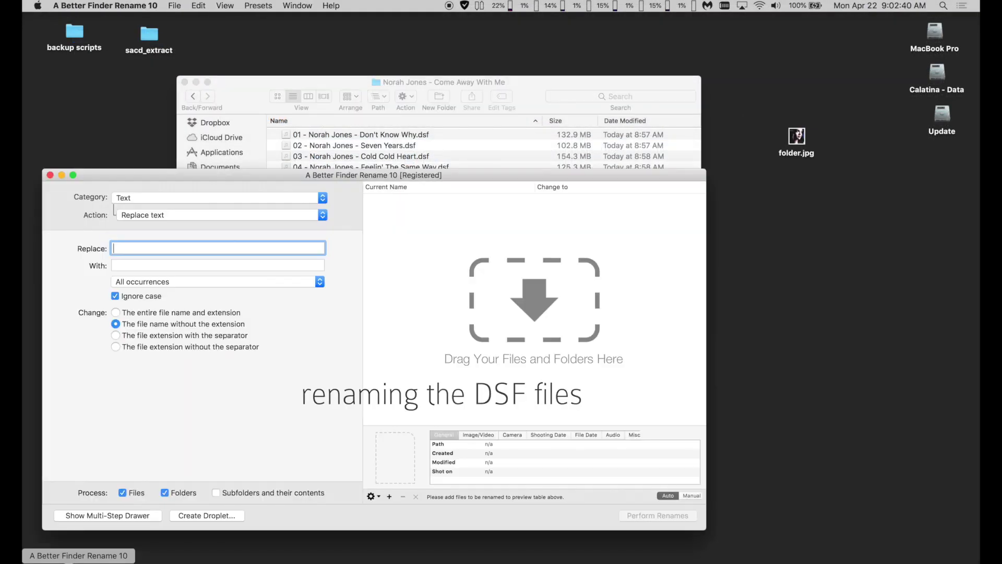
- Add all 14 DSF track files to A Better Finder Rename
left_click(252, 95)
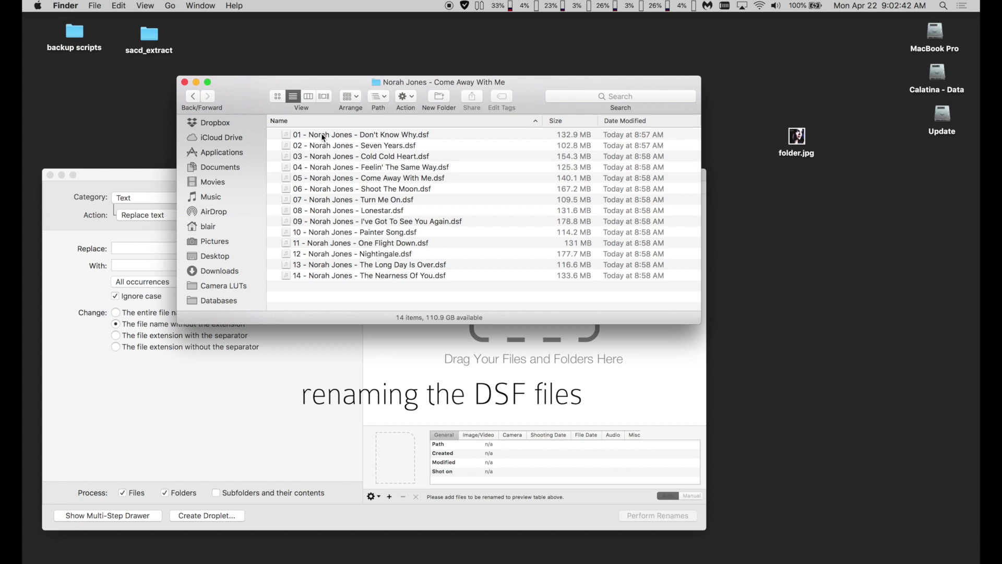
left_click(325, 136)
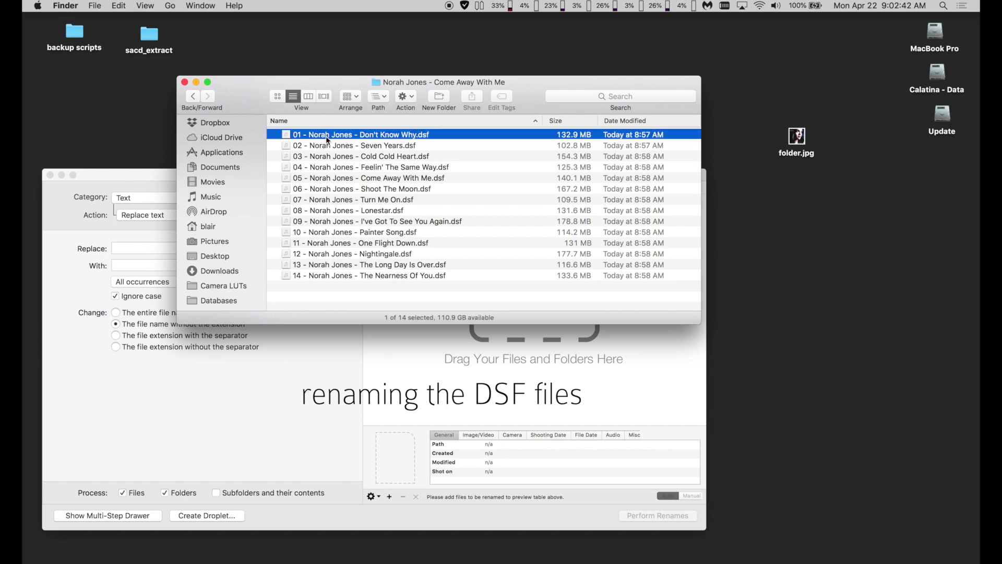
left_click(351, 279, "shift")
left_click_drag(351, 279, 478, 377)
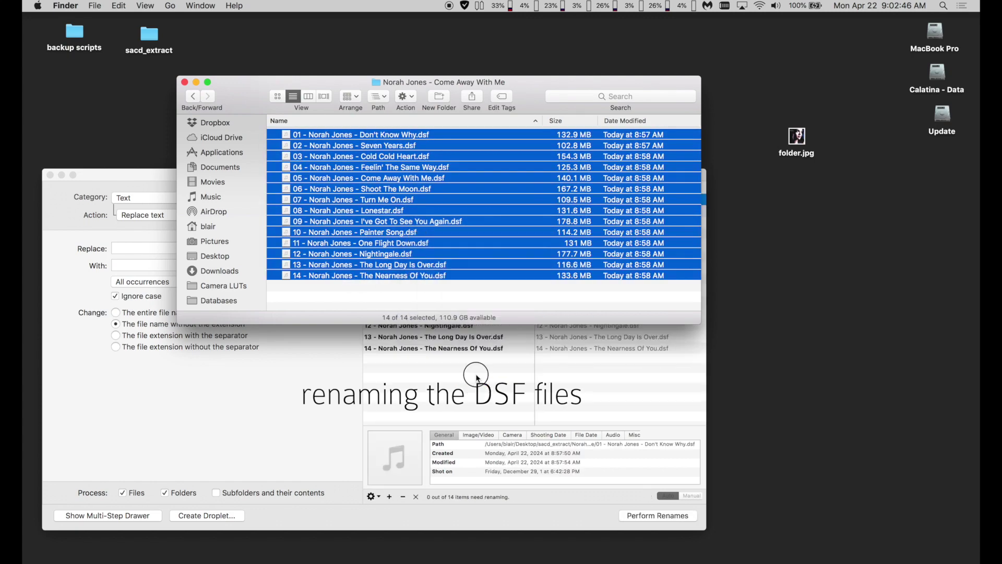
- Copy the artist text from the first track's file name
left_click(339, 138)
left_click(336, 134)
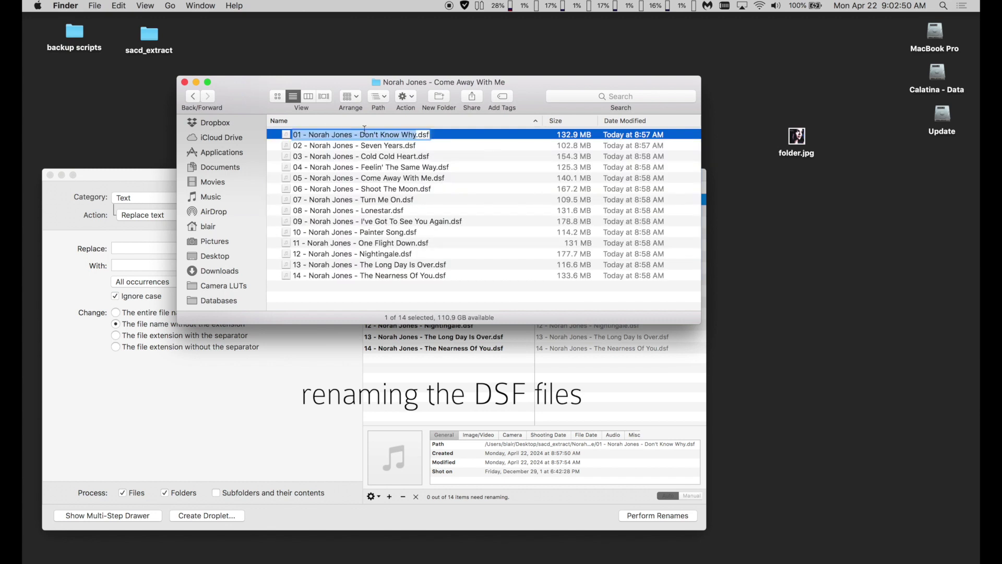
left_click(353, 133)
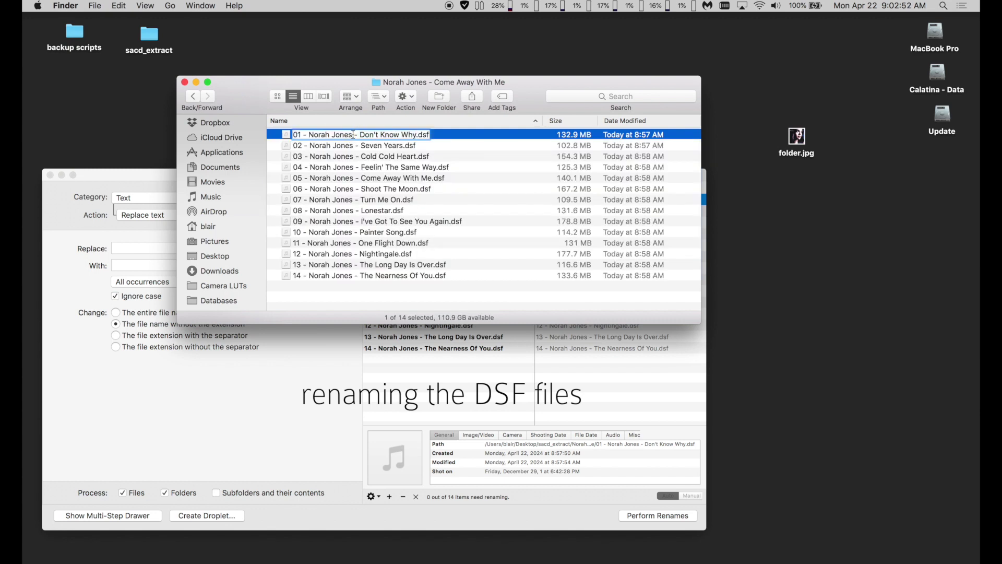
left_click_drag(354, 134, 303, 135)
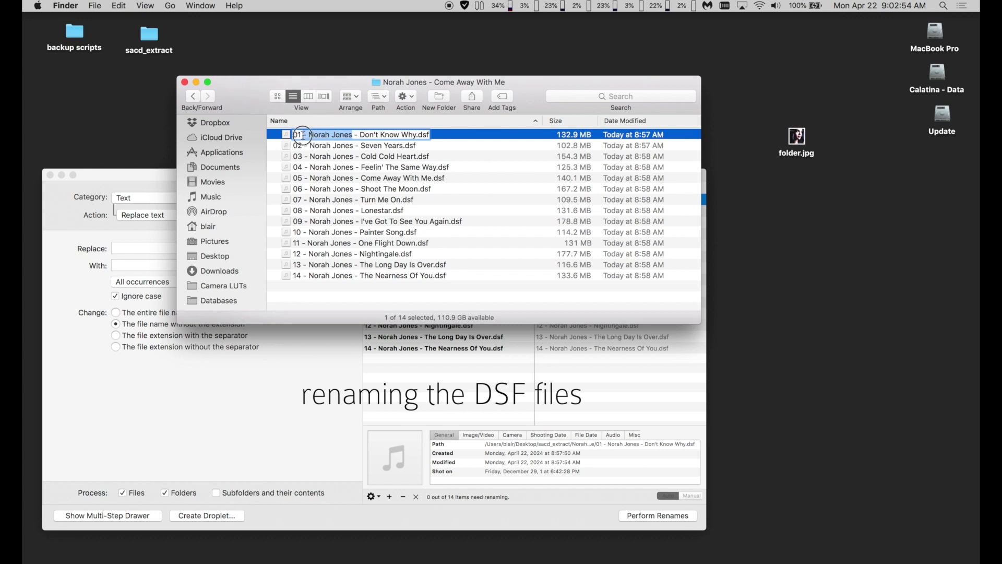
- Replace '- Norah Jones' with nothing and rename all 14 files
left_click(140, 238)
left_click(142, 245)
type("- Norah Jones")
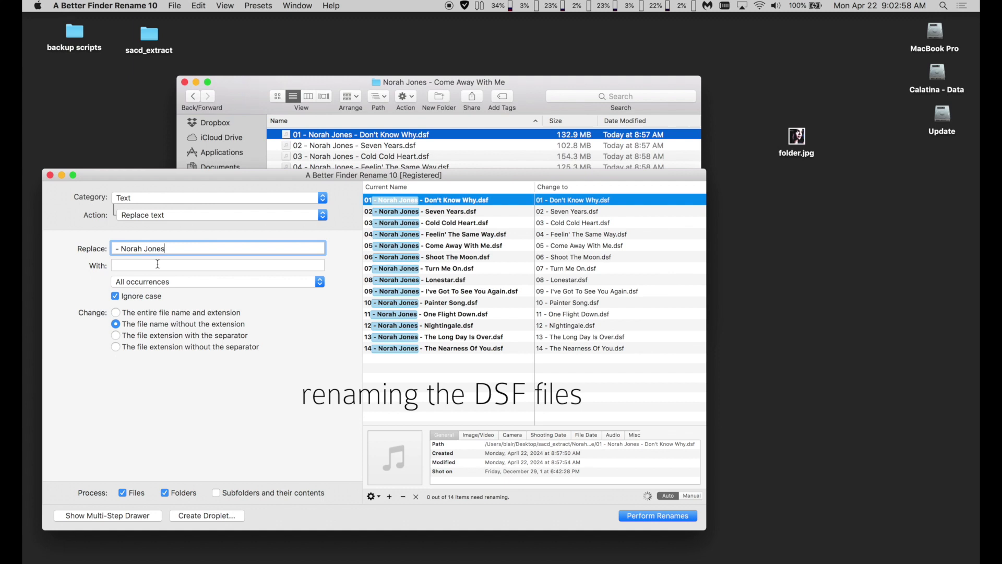
left_click(155, 264)
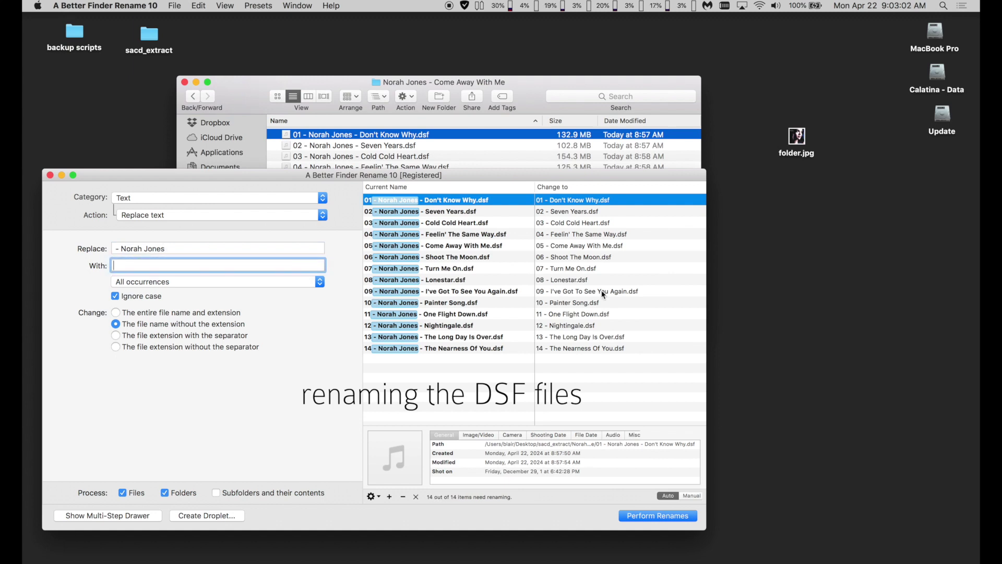
left_click(655, 516)
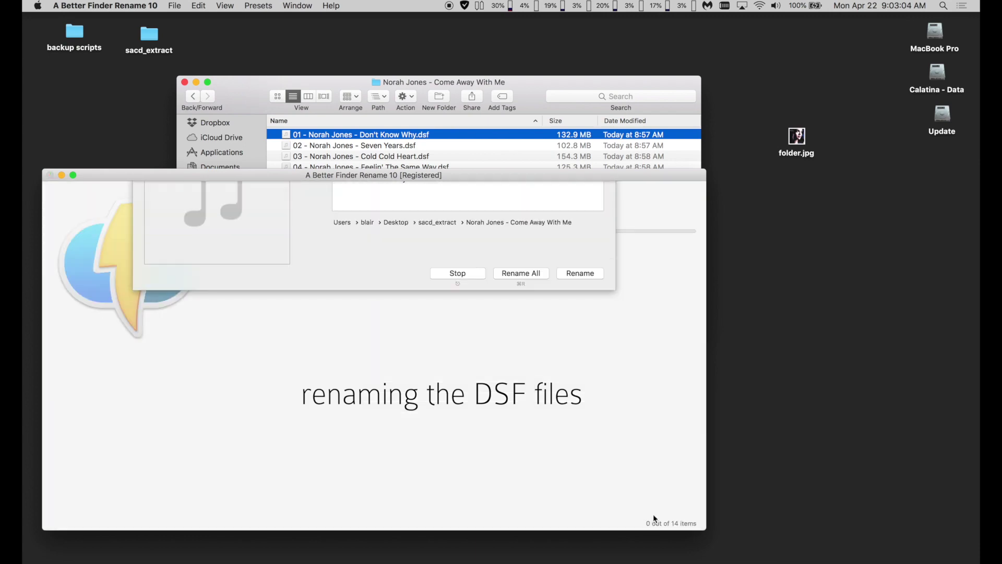
left_click(497, 360)
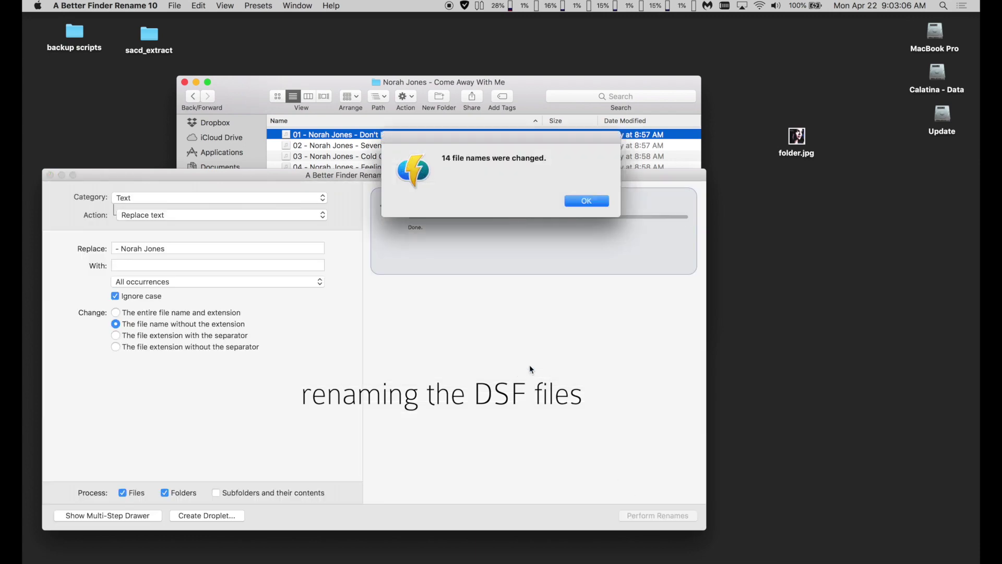
left_click(584, 199)
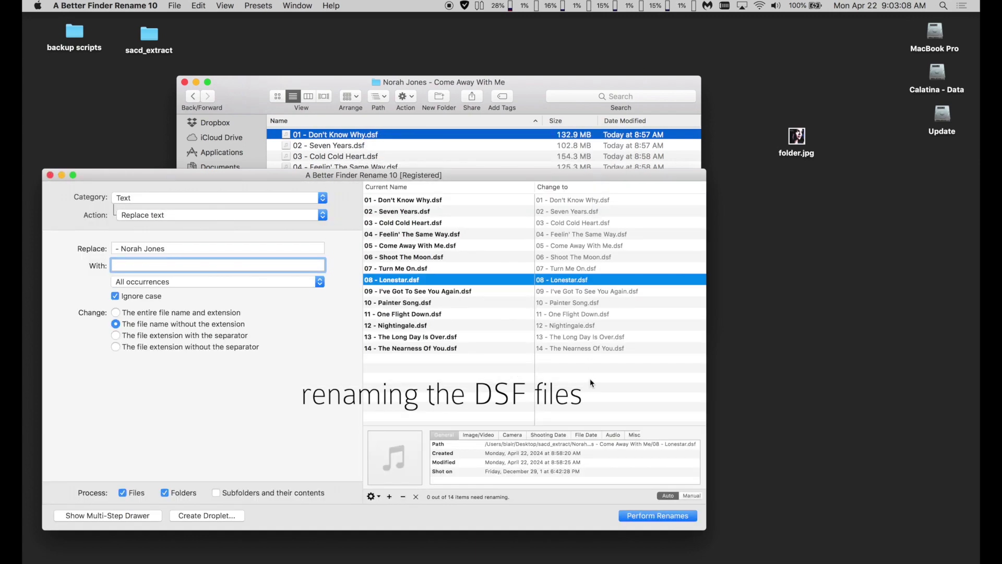
- Quit the renamer, select the renamed DSF files, and launch Meta
key("cmd+q")
key("cmd+a")
left_click(627, 560)
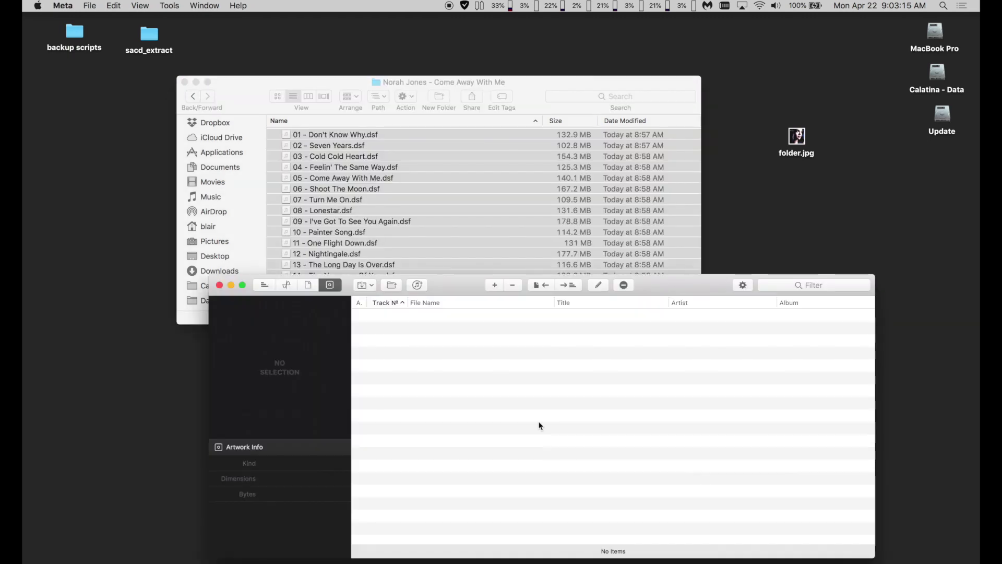
- Load the 14 DSF tracks into Meta, select all, and embed folder.jpg as cover art
left_click_drag(466, 286, 372, 263)
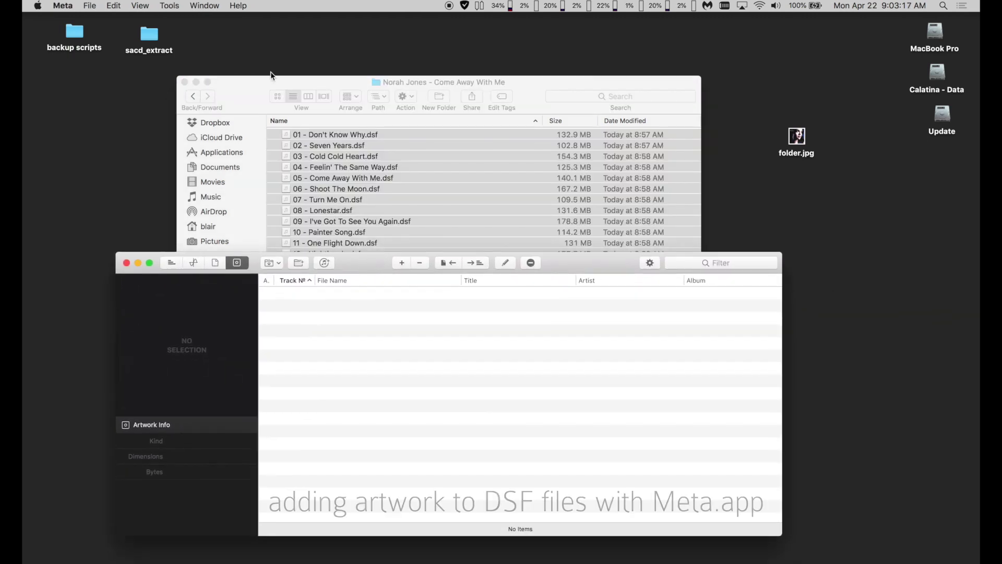
left_click_drag(255, 81, 254, 39)
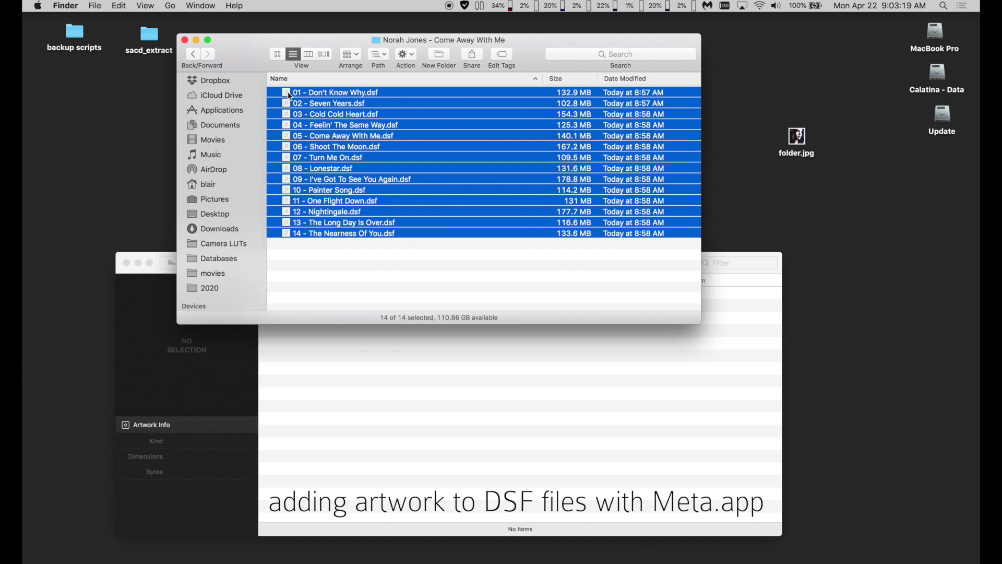
left_click_drag(305, 178, 441, 382)
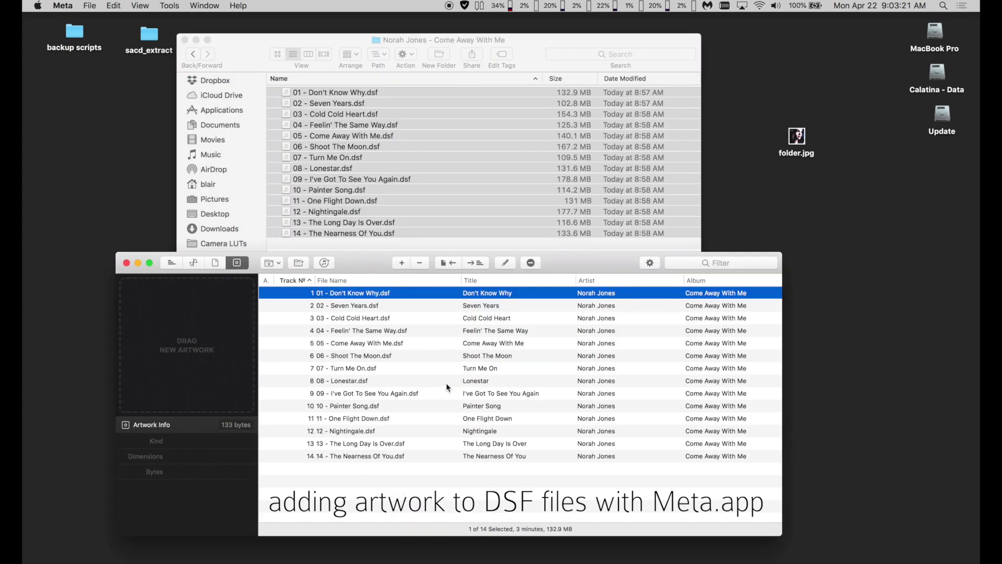
key("super+a")
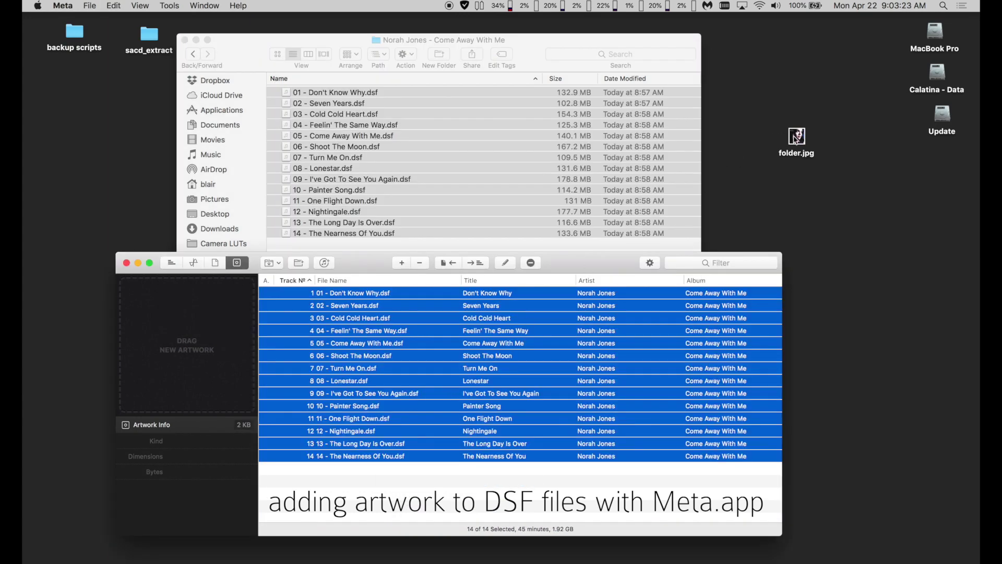
left_click_drag(795, 139, 233, 334)
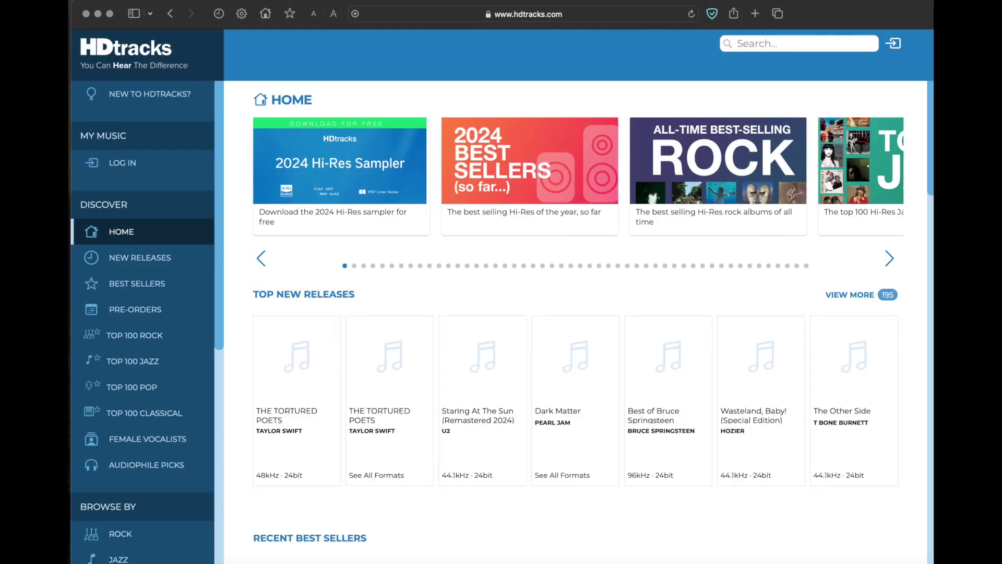
- Browse the HDtracks New Releases albums
left_click(166, 257)
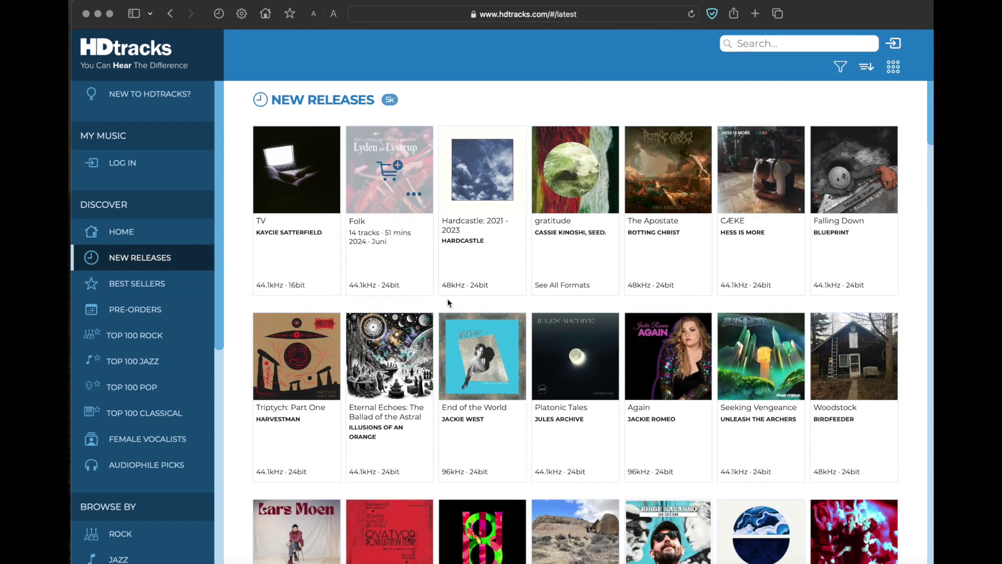
scroll(446, 299, "down", 6)
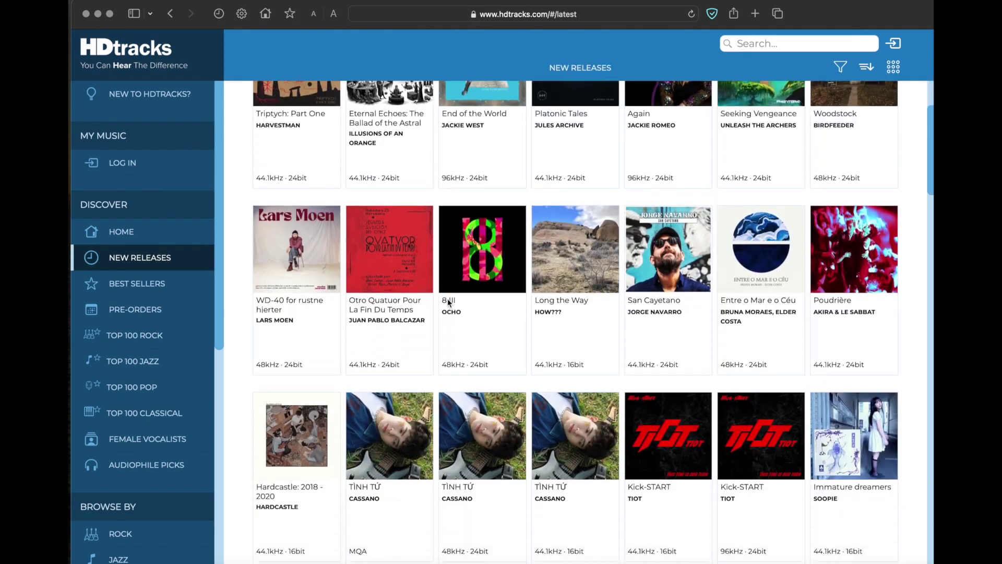
scroll(447, 299, "down", 8)
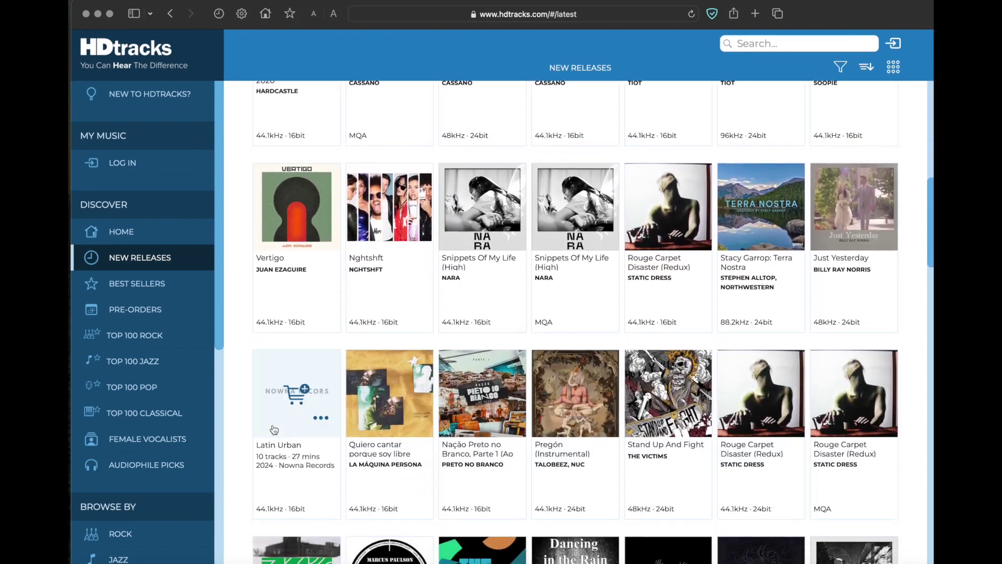
scroll(235, 457, "down", 7)
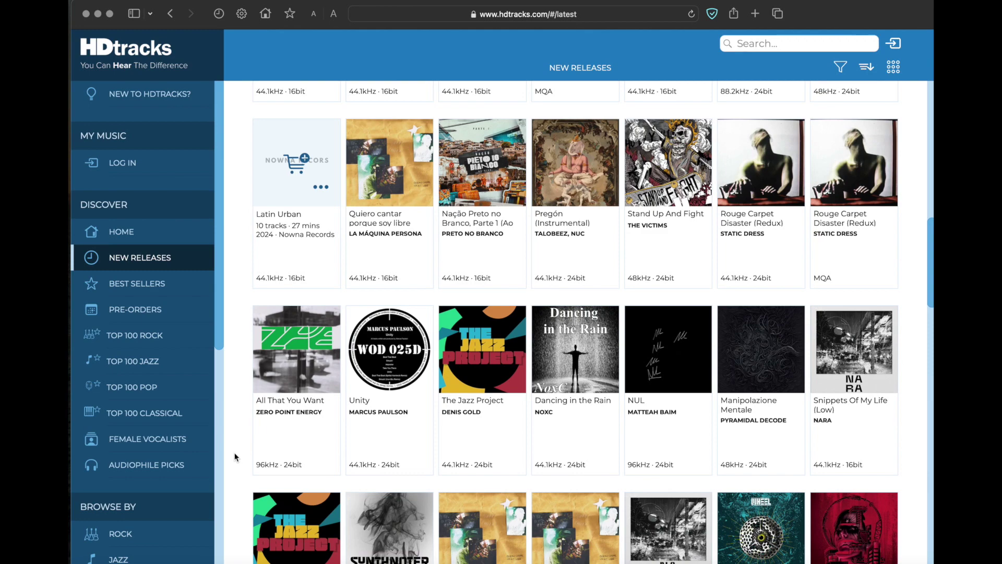
scroll(235, 457, "down", 2)
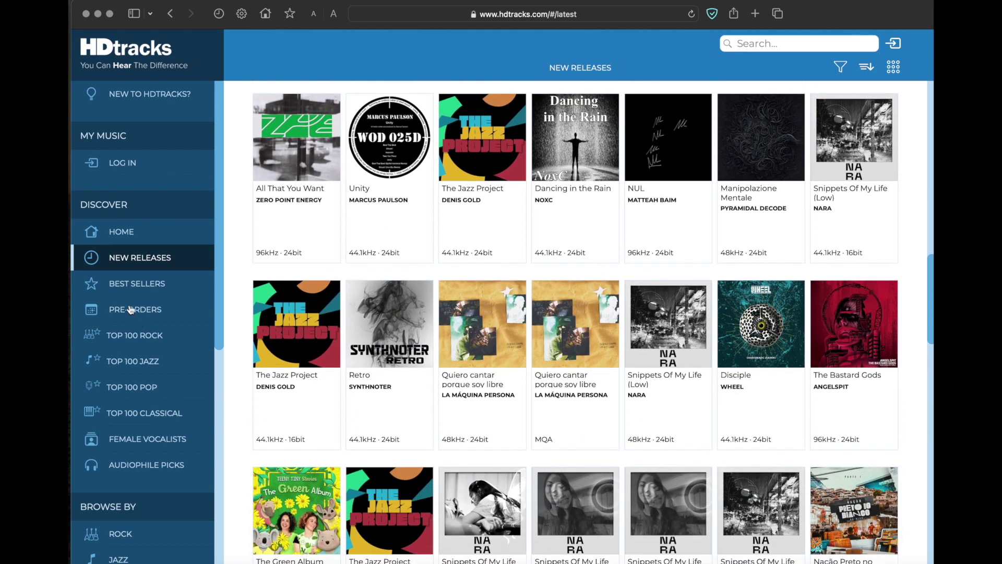
- View Best Sellers and Top 100 Rock, then open the Wish You Were Here album
left_click(137, 285)
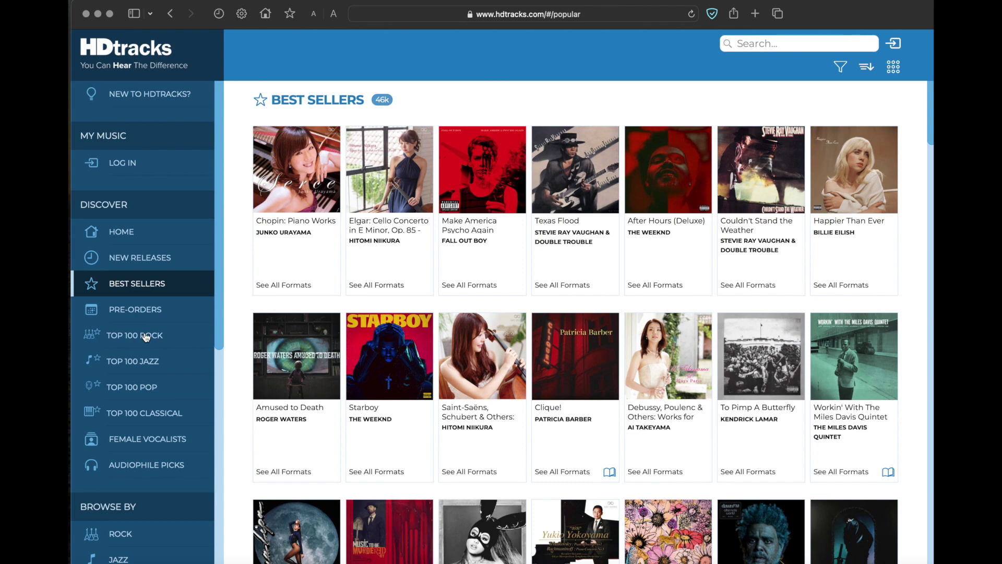
left_click(147, 338)
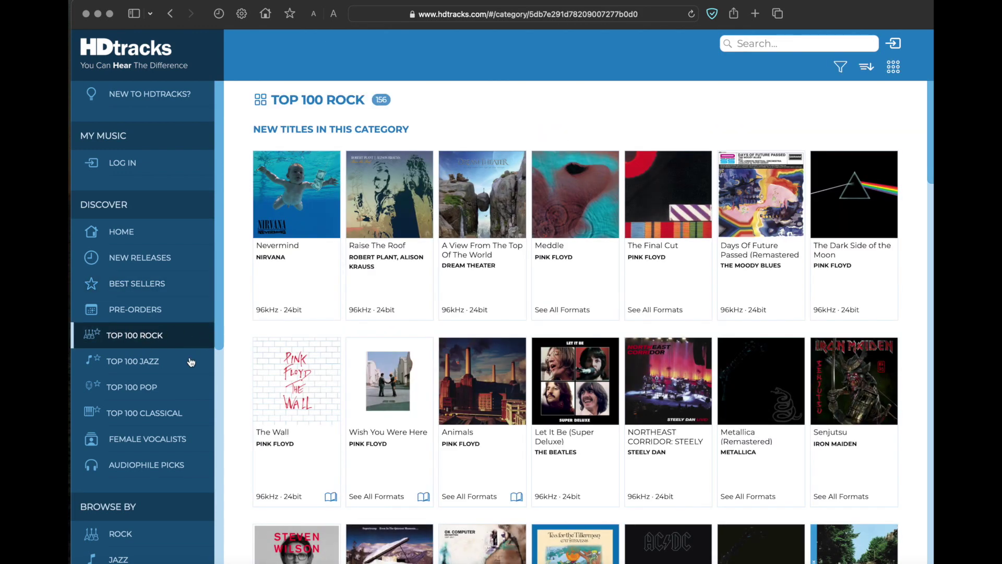
scroll(224, 361, "down", 4)
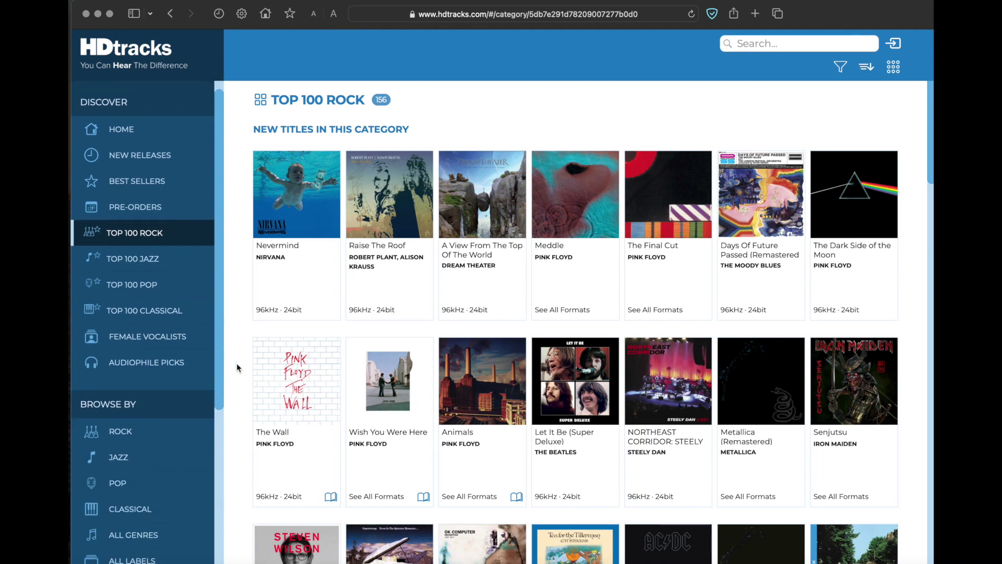
scroll(238, 366, "down", 5)
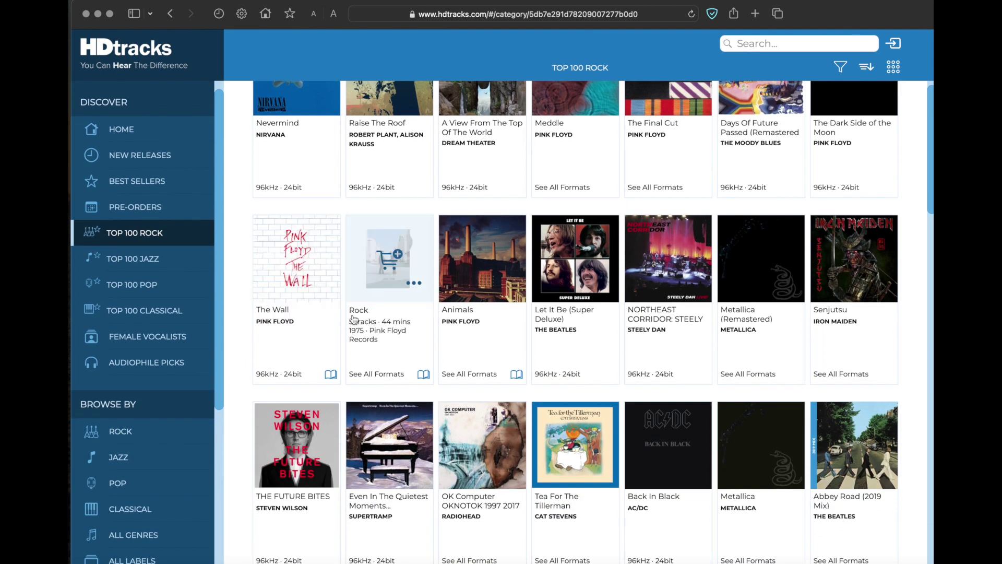
left_click(396, 325)
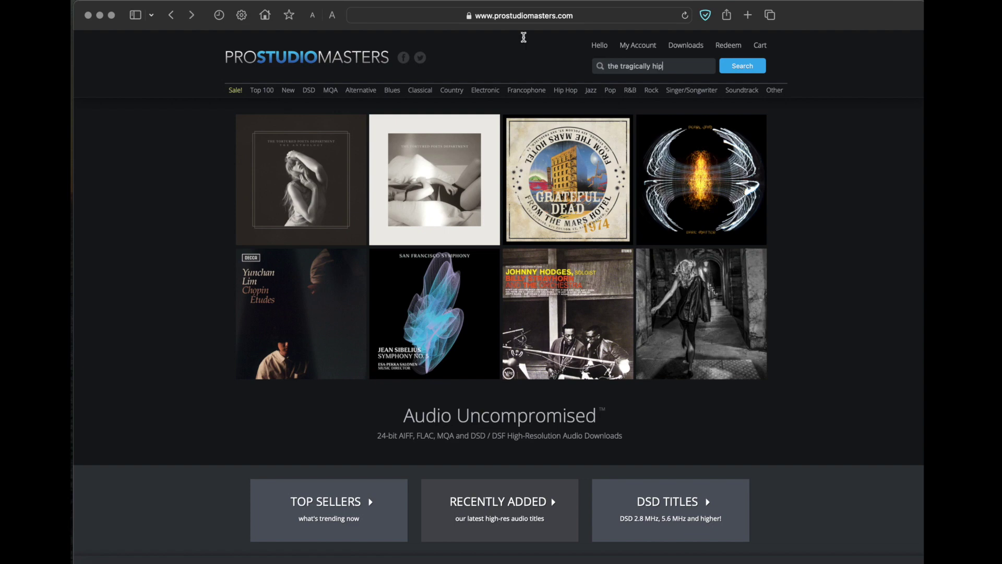
- Search ProStudioMasters for 'the tragically hip'
key("Return")
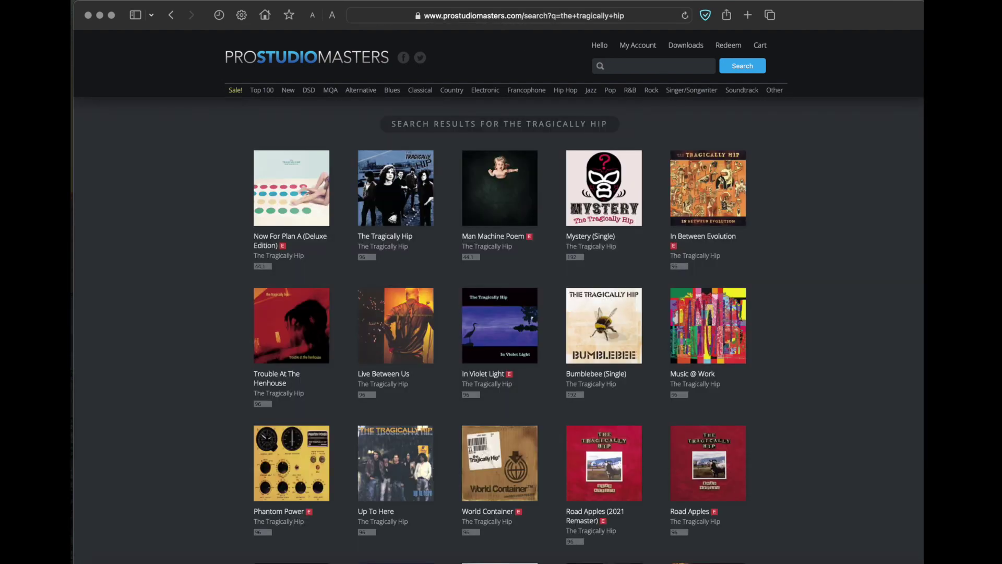